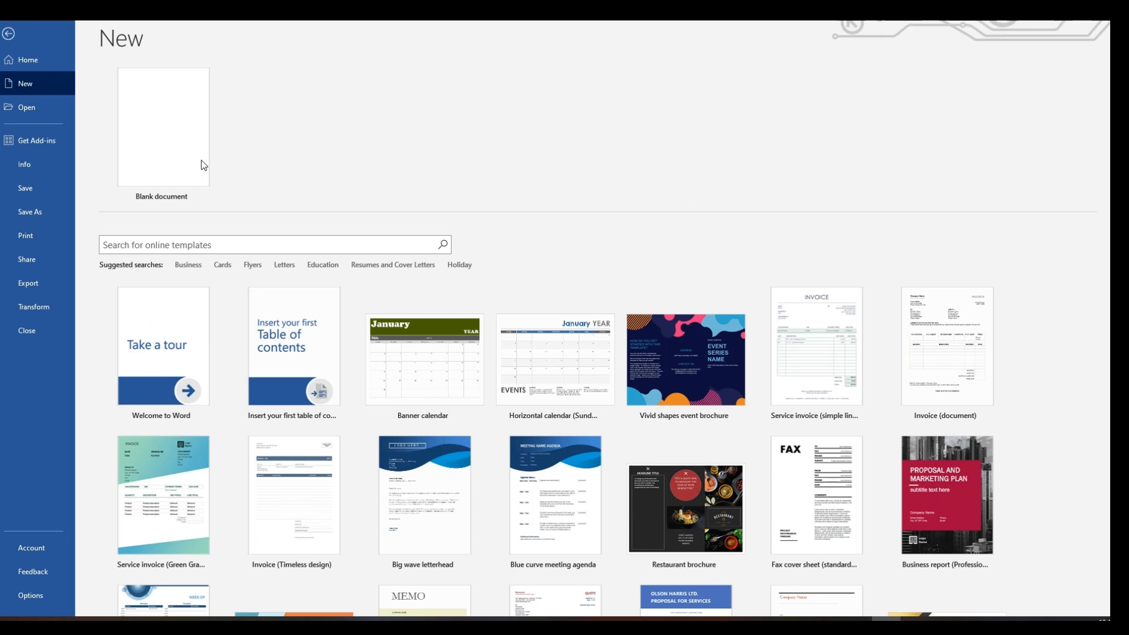
Create a blank document and show all of its document properties.
left_click(172, 143)
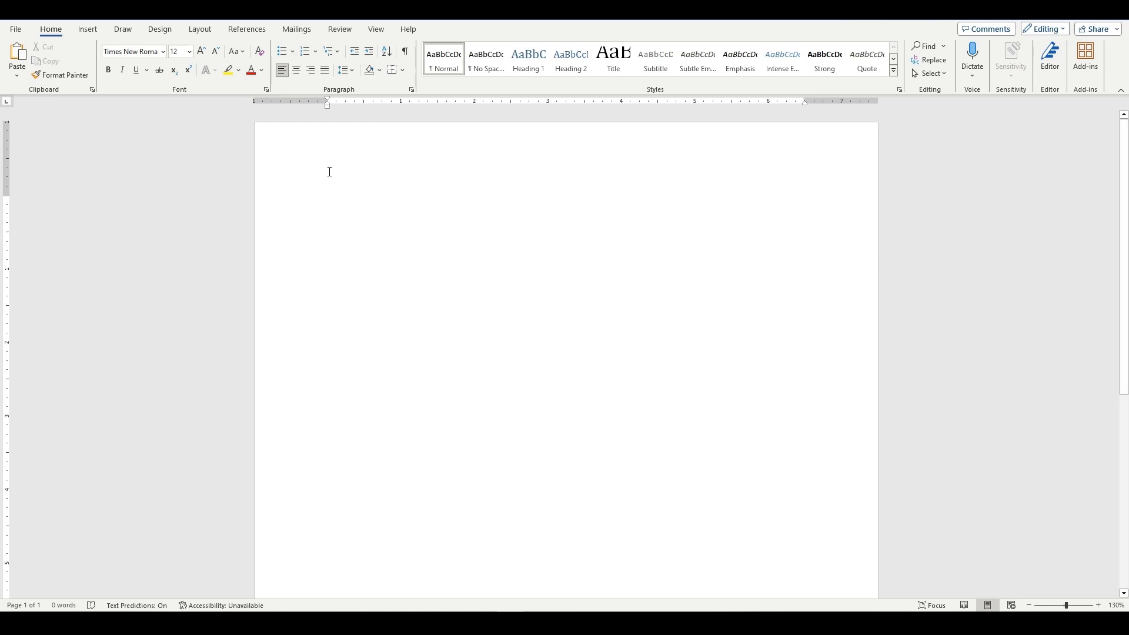
left_click(16, 31)
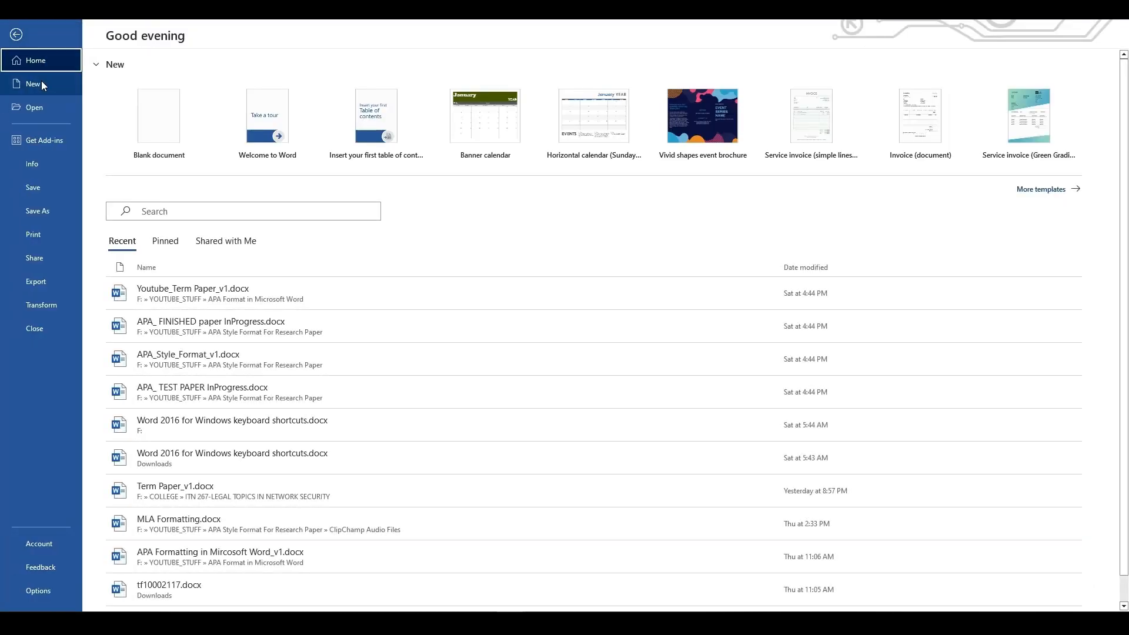
left_click(41, 167)
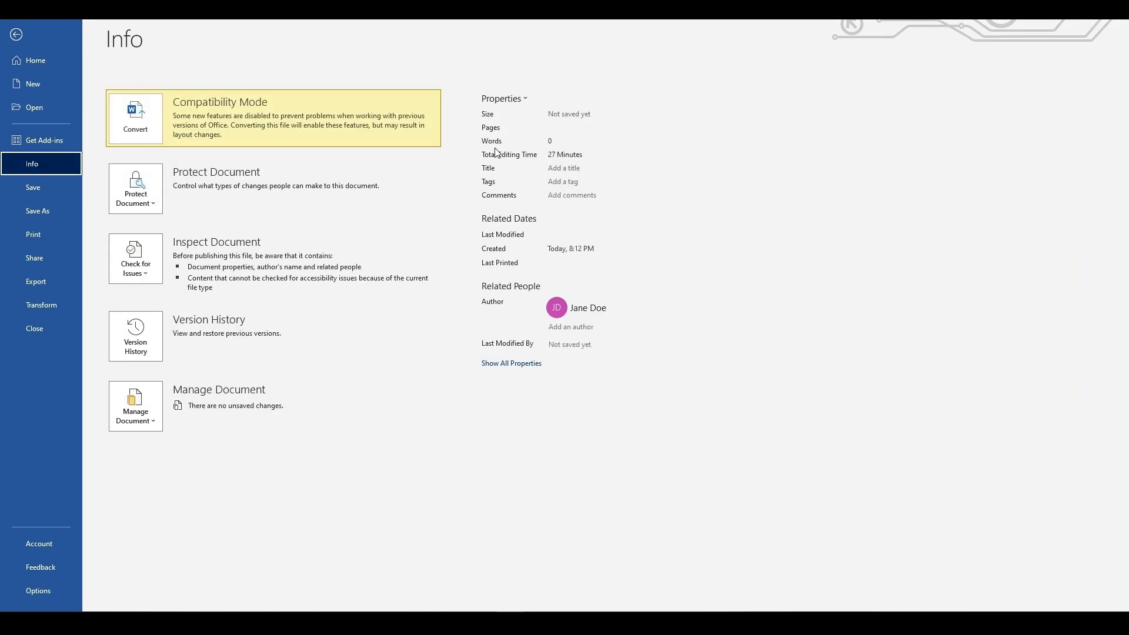
left_click(514, 364)
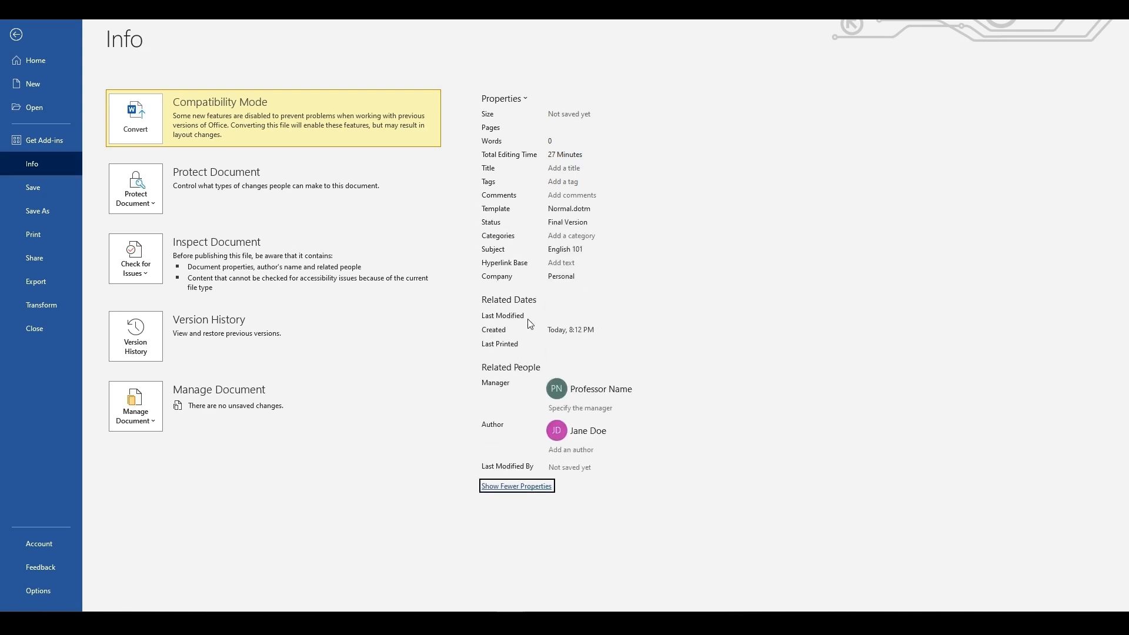
Review the document's author, company, subject and status properties, and return to the page.
left_click(582, 450)
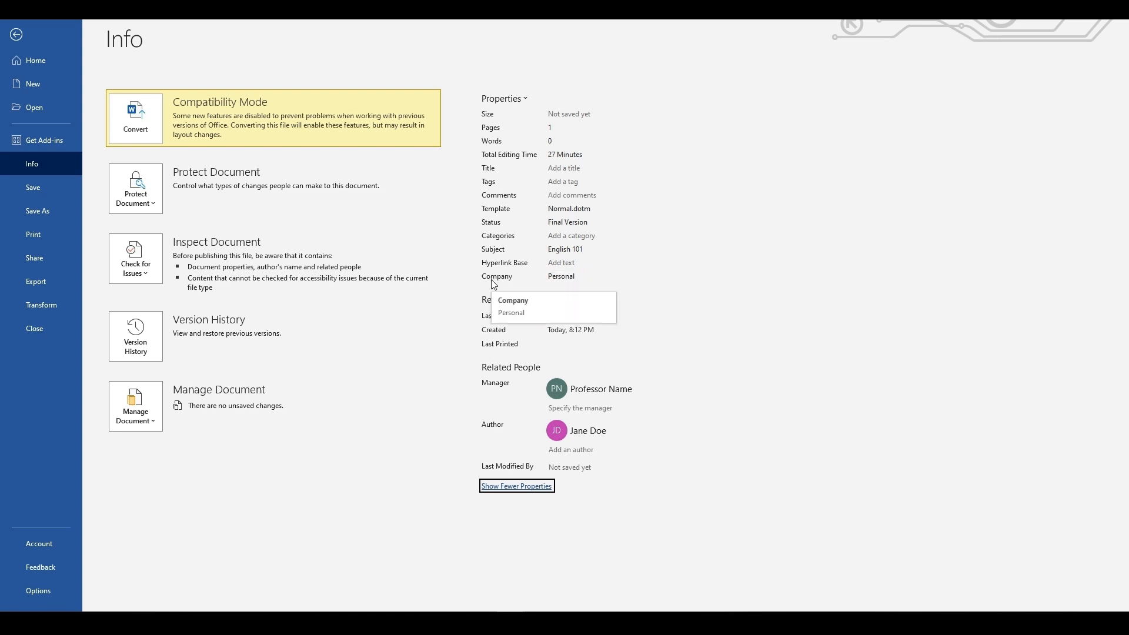
left_click(587, 277)
left_click(587, 276)
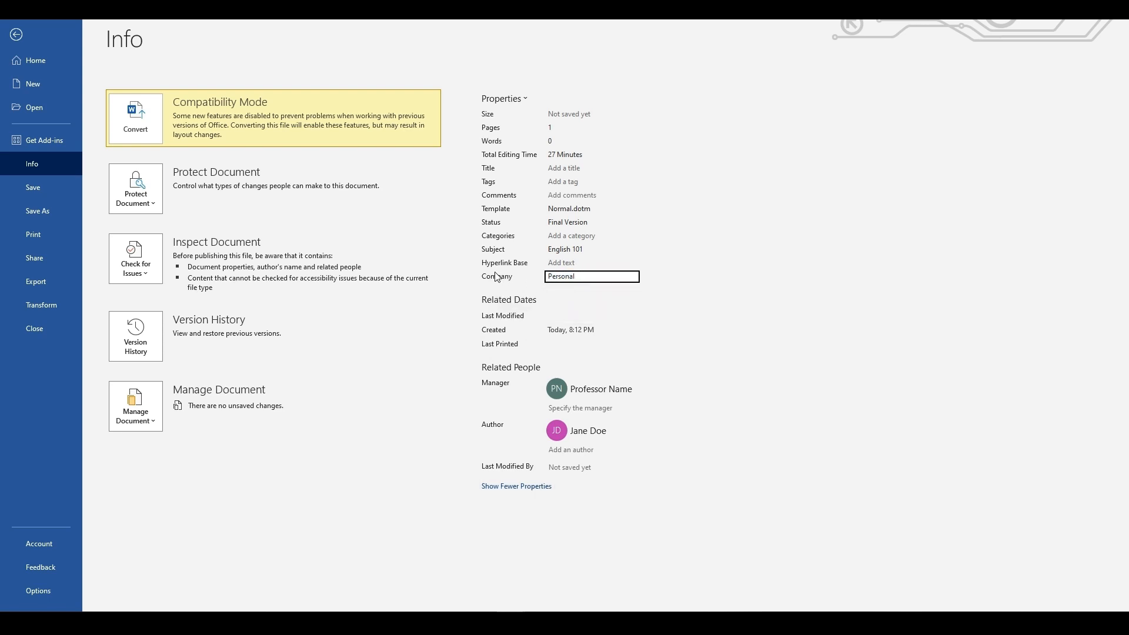
left_click(578, 250)
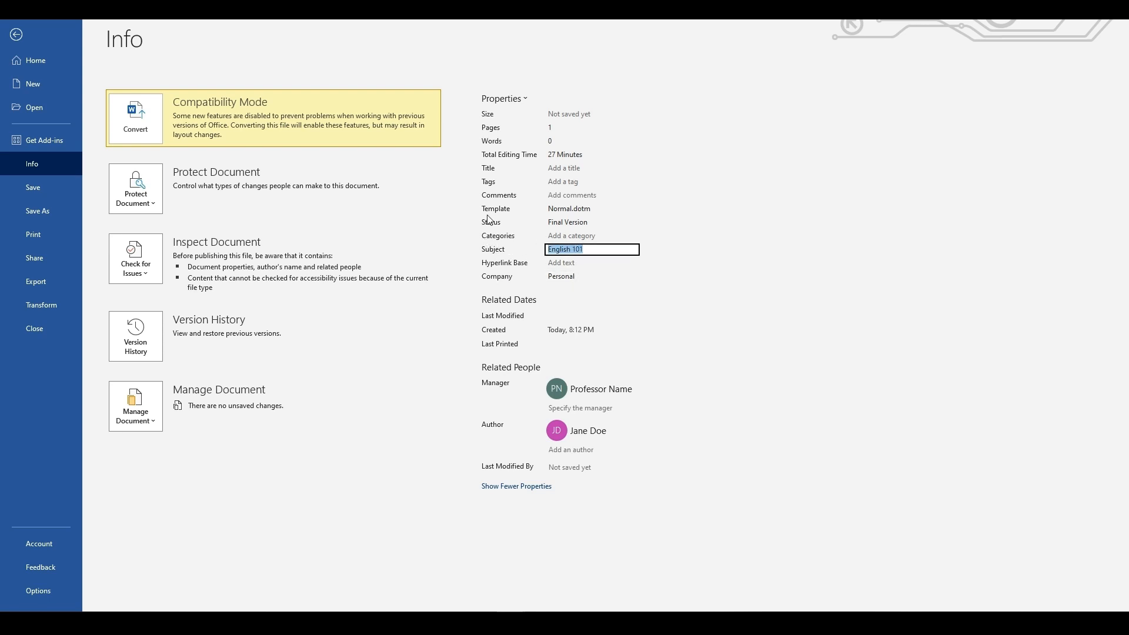
left_click(580, 222)
left_click(606, 225)
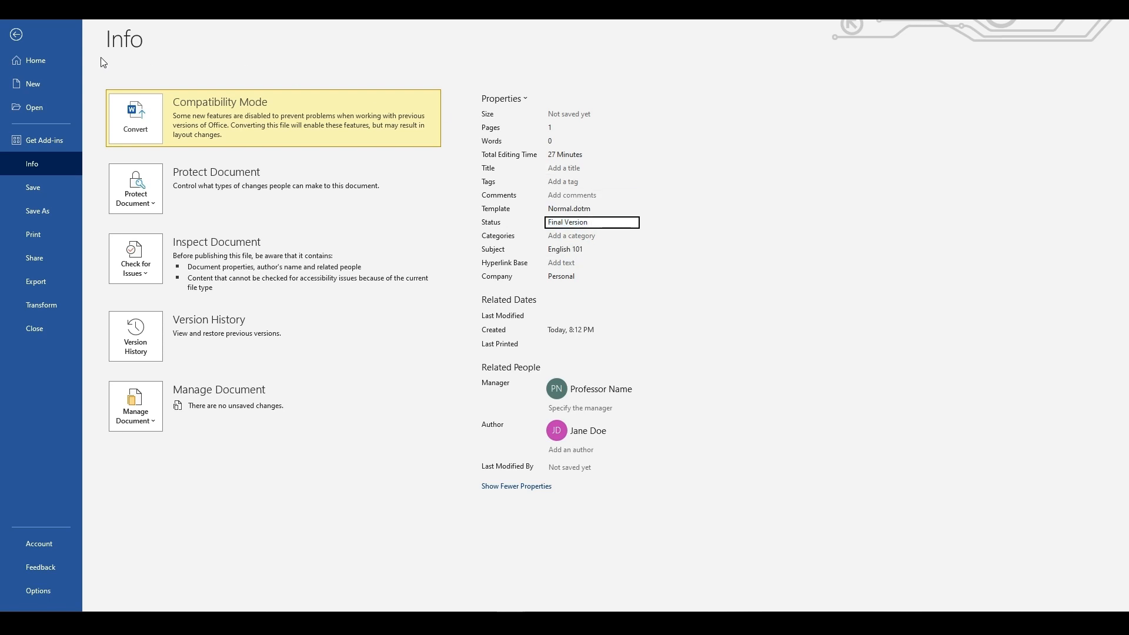
left_click(17, 37)
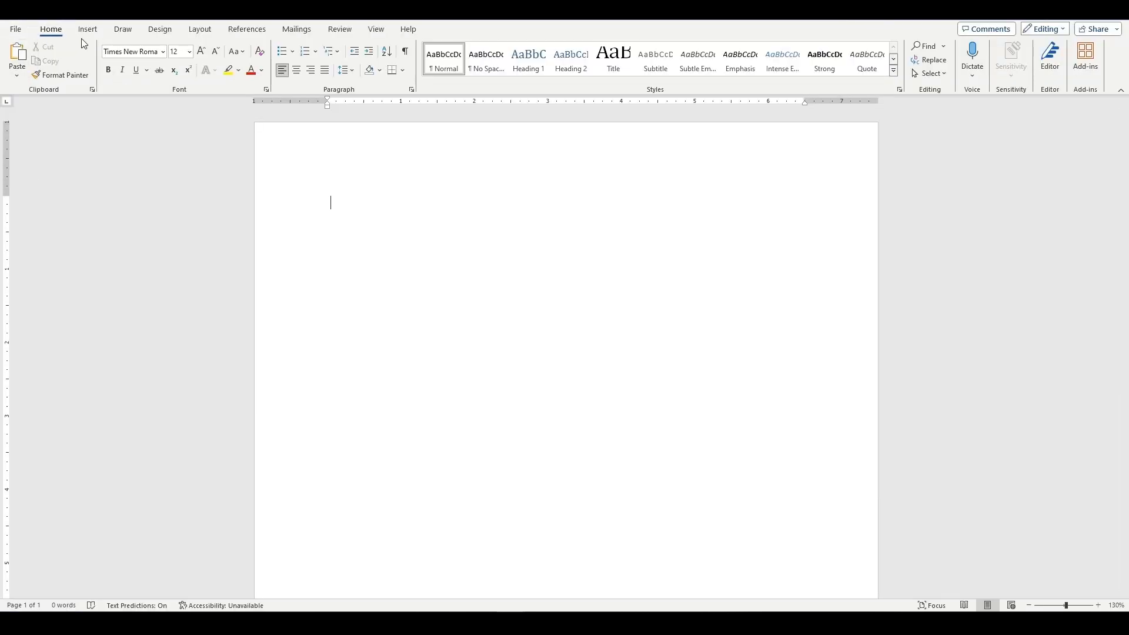
Apply the Normal page margins, 1" on all sides.
left_click(207, 33)
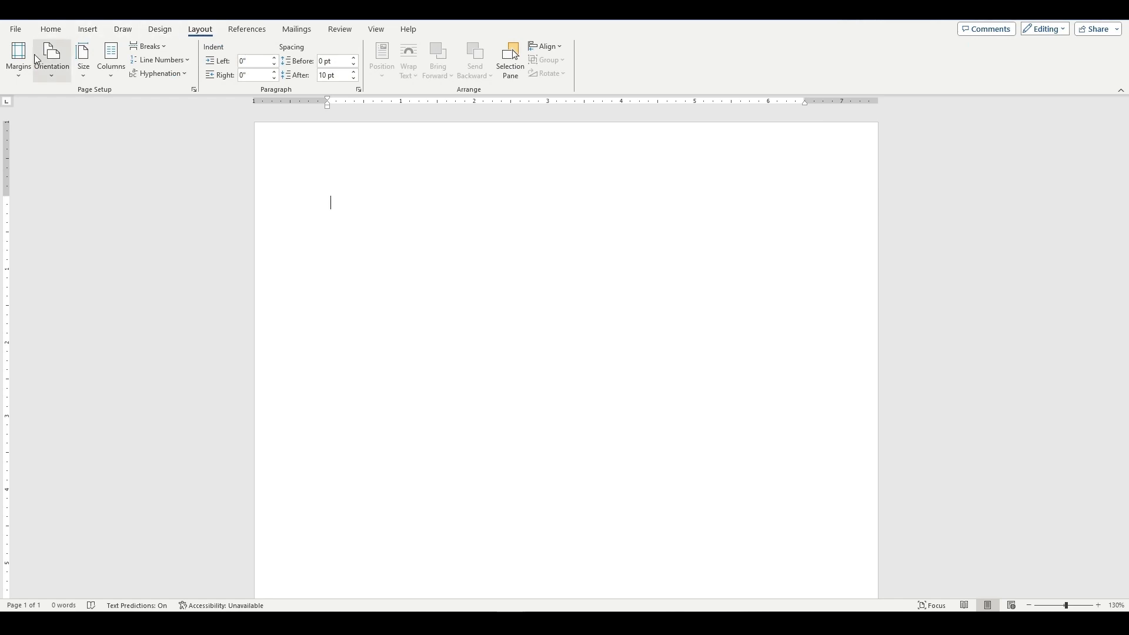
left_click(19, 75)
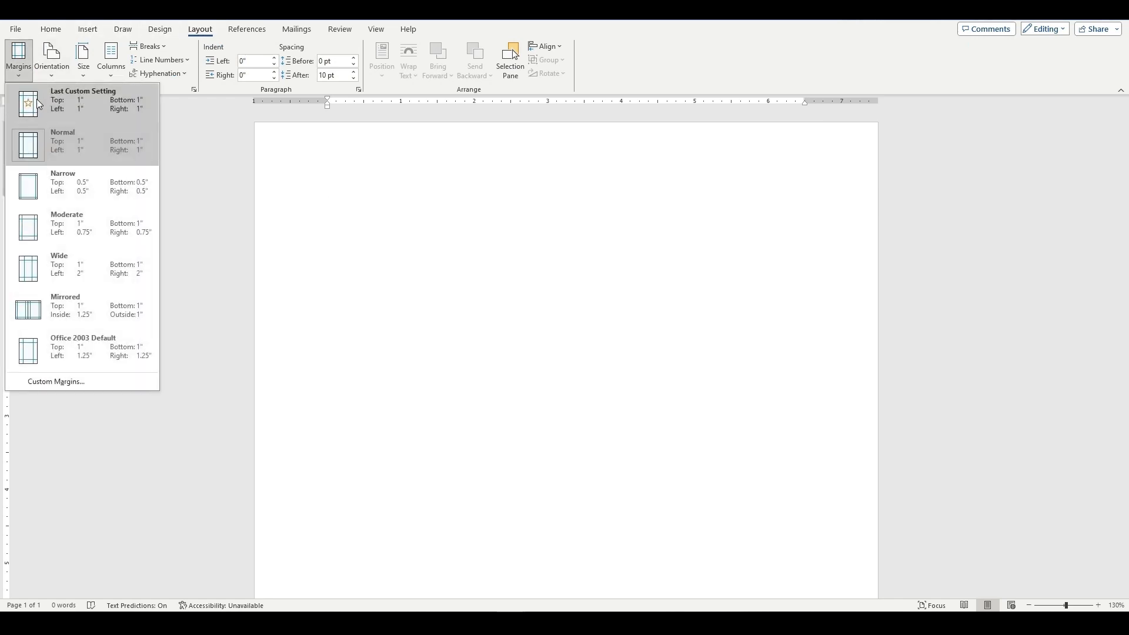
left_click(76, 153)
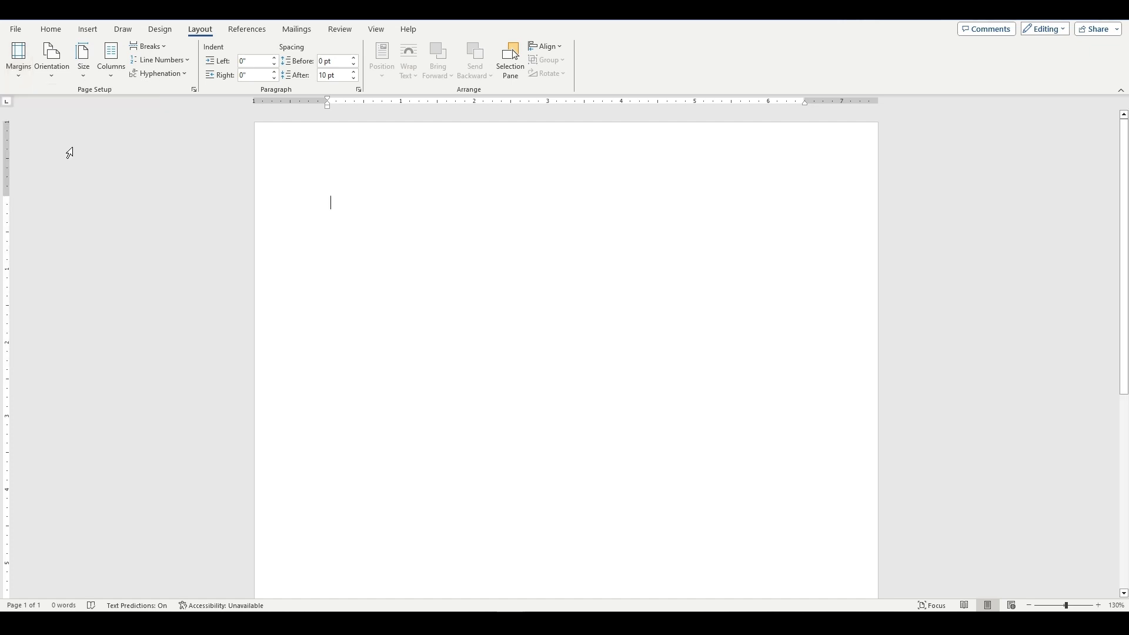
Set the document font to Times New Roman at size 12.
left_click(55, 34)
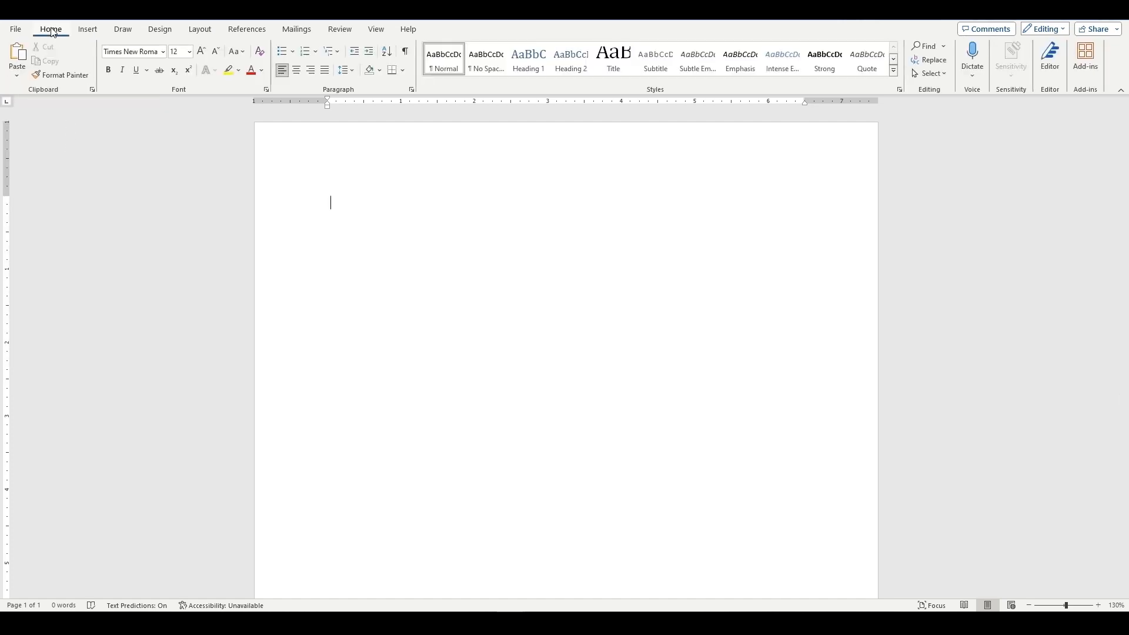
left_click(162, 54)
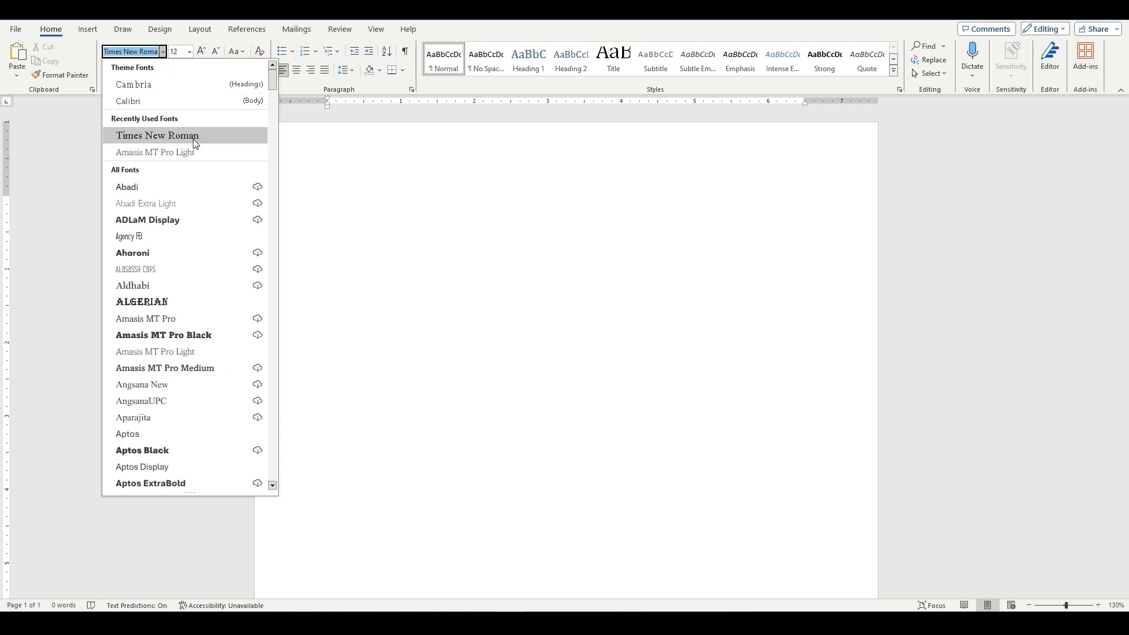
left_click(196, 144)
left_click(189, 51)
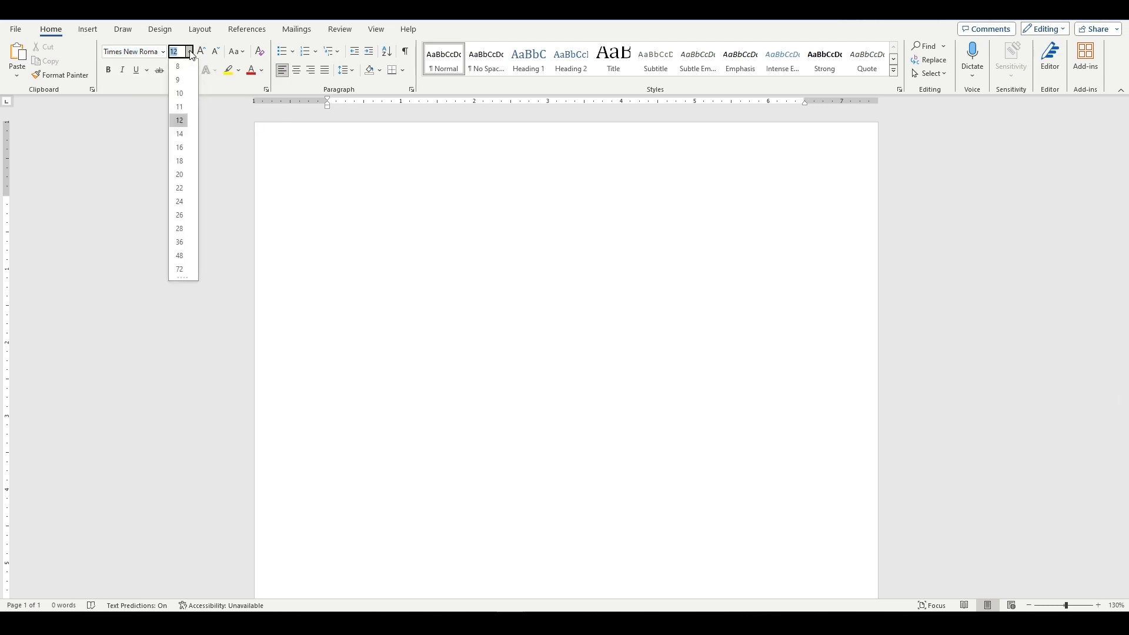
left_click(187, 124)
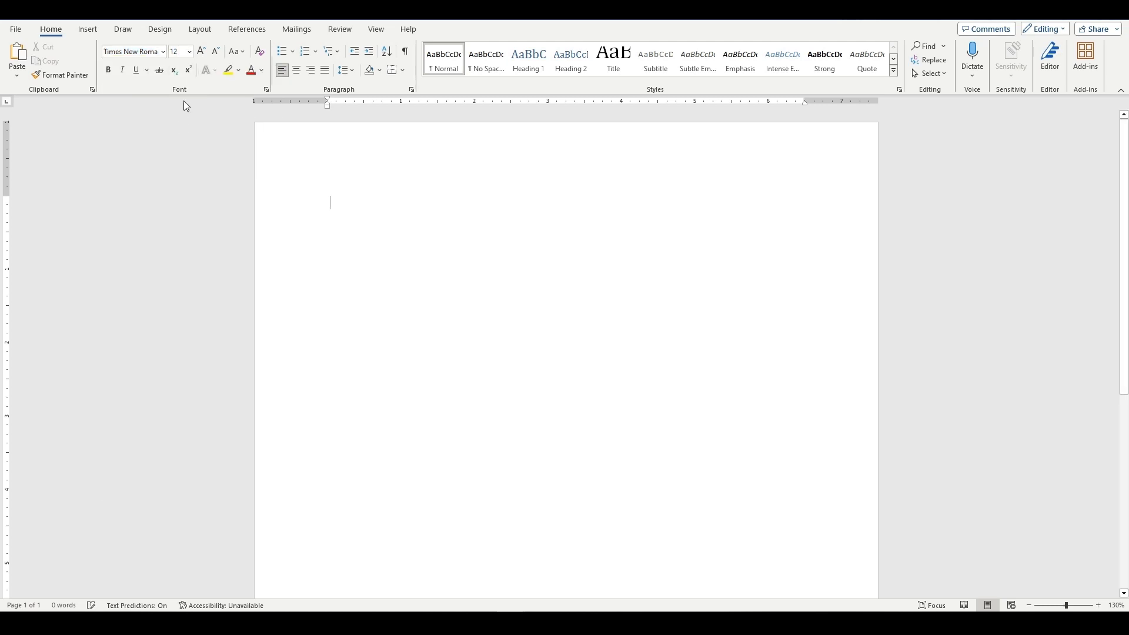
Set line spacing to 2.0, spacing after paragraphs to 0 pt, and add no space between paragraphs of the same style.
left_click(354, 72)
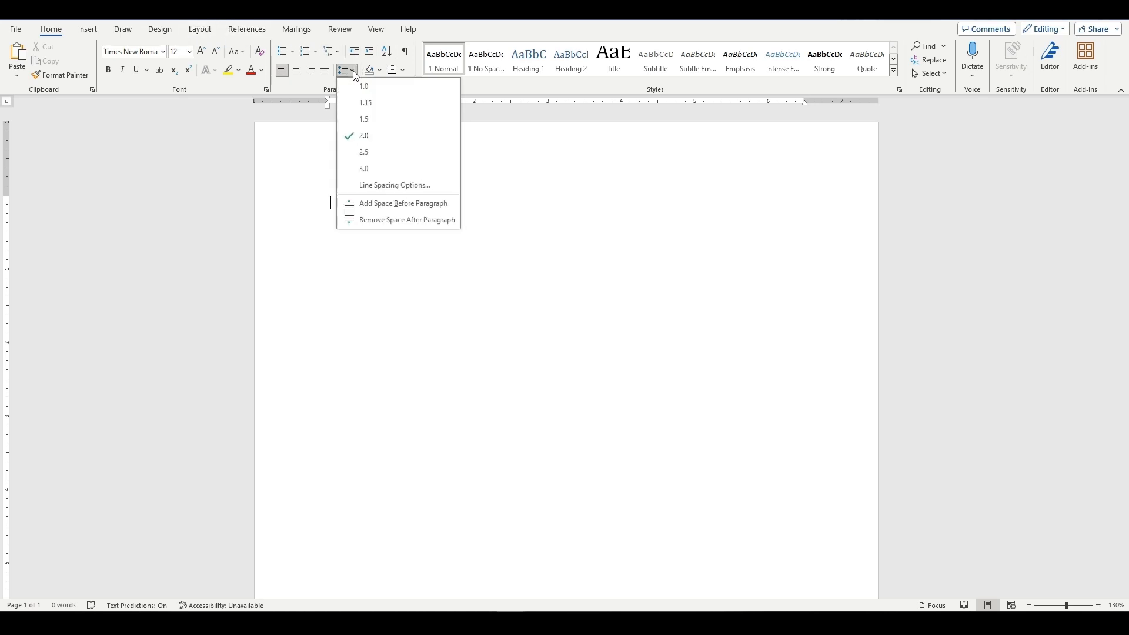
left_click(360, 139)
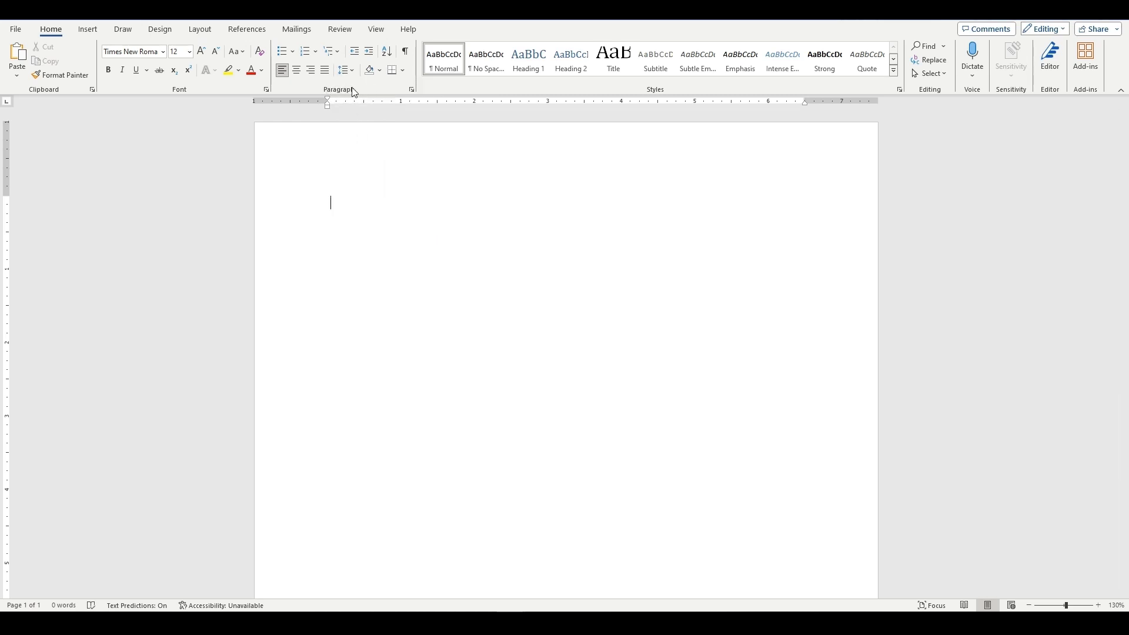
left_click(412, 90)
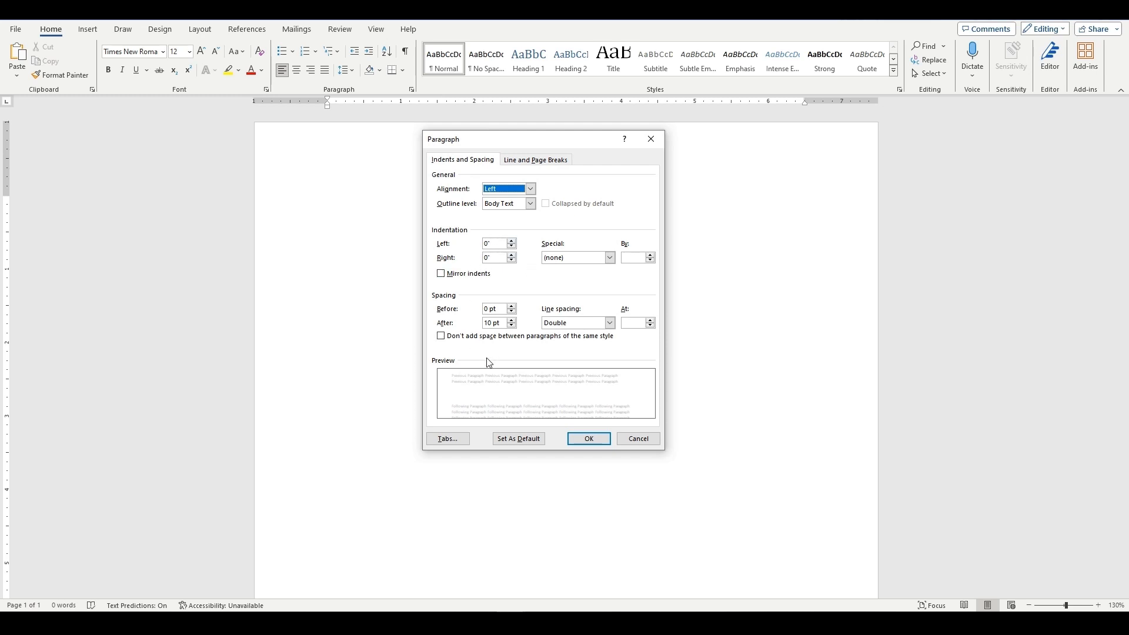
left_click(513, 327)
left_click(512, 327)
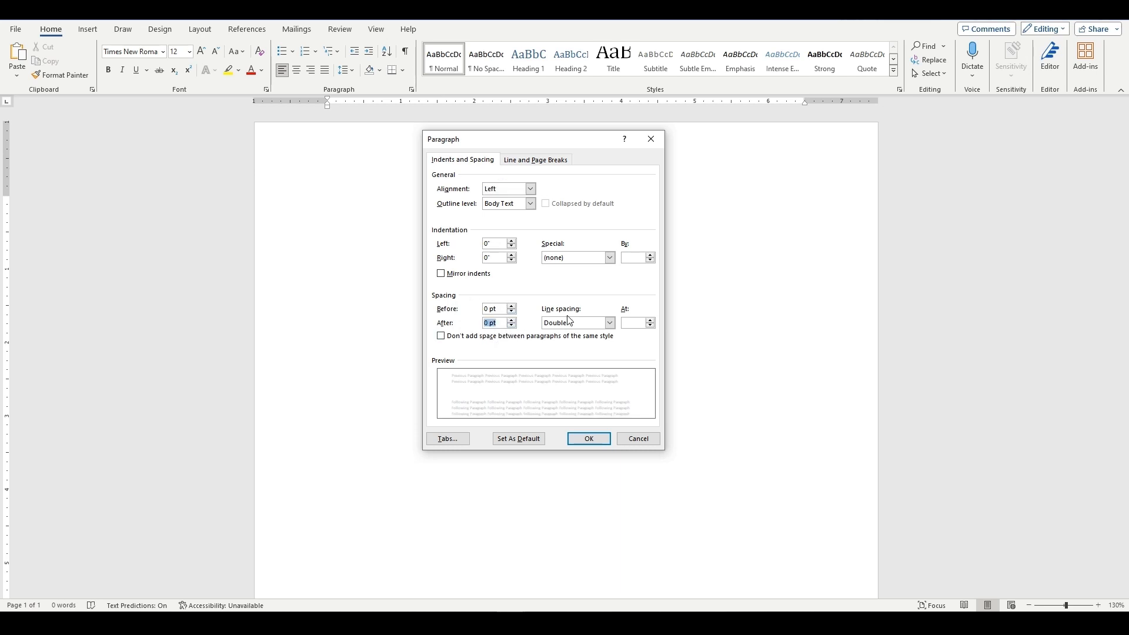
left_click(441, 336)
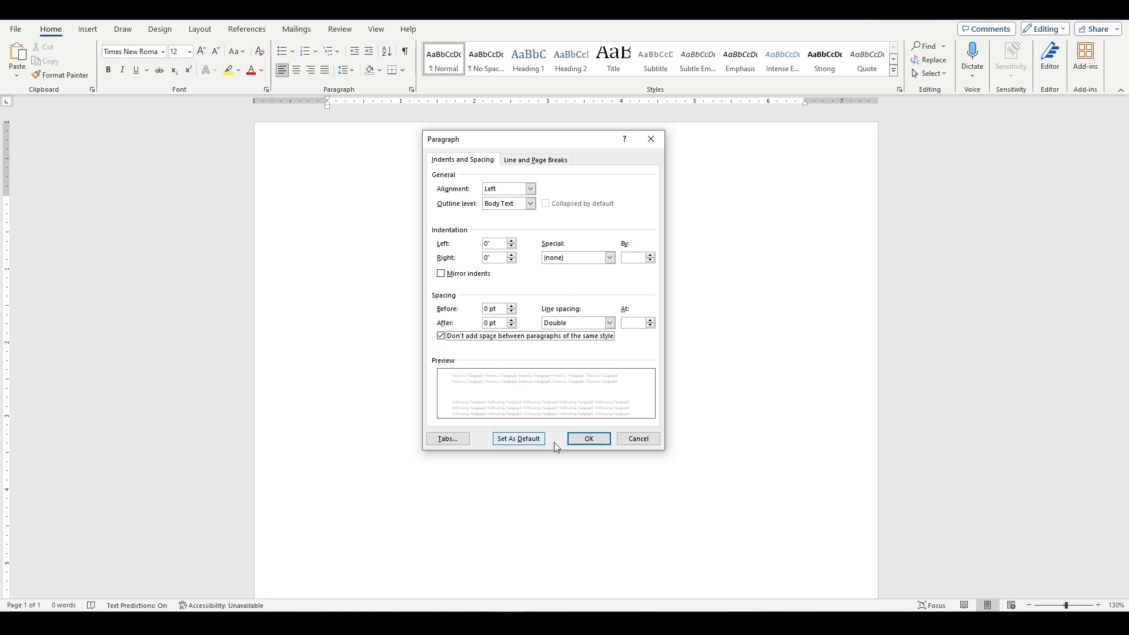
left_click(589, 439)
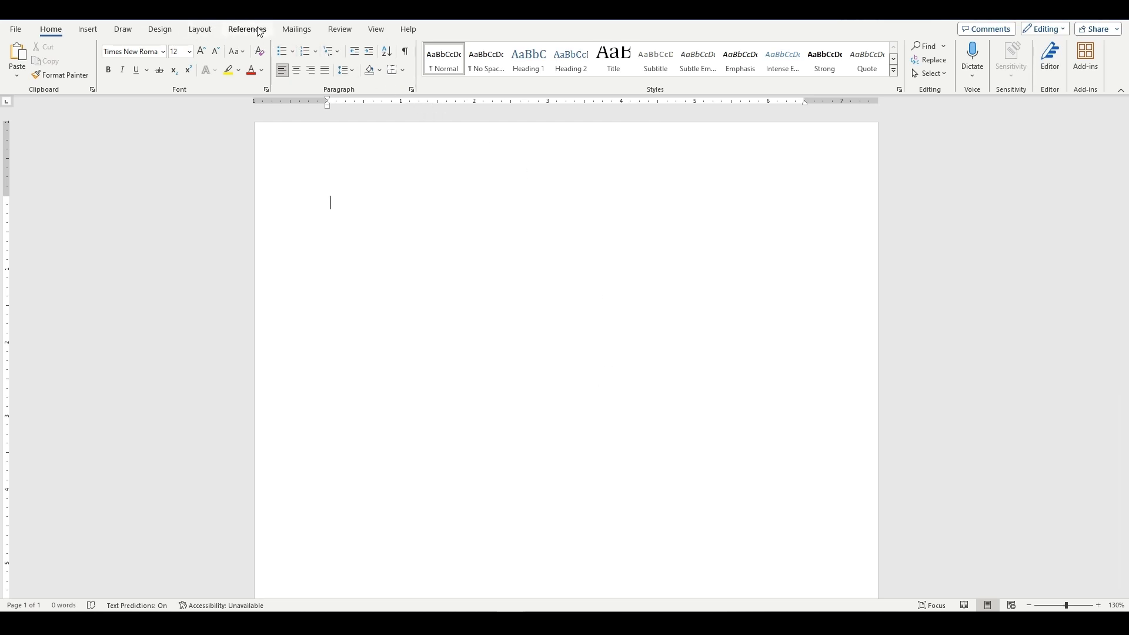
Insert a Plain Number 3 page number at the top of the page and return to the document body.
left_click(86, 32)
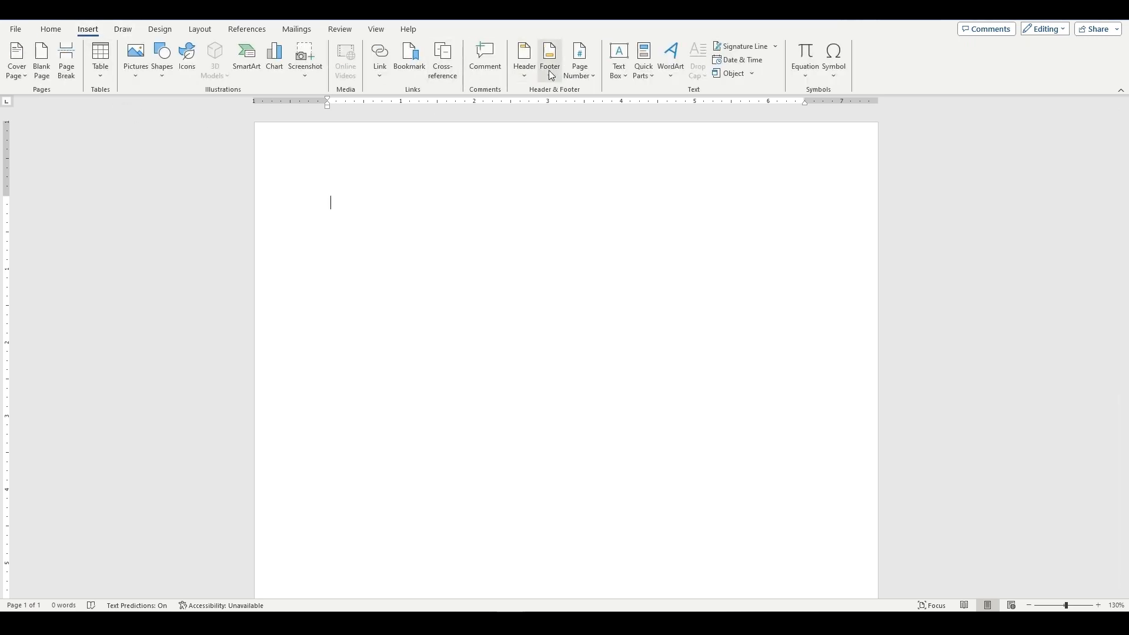
left_click(594, 77)
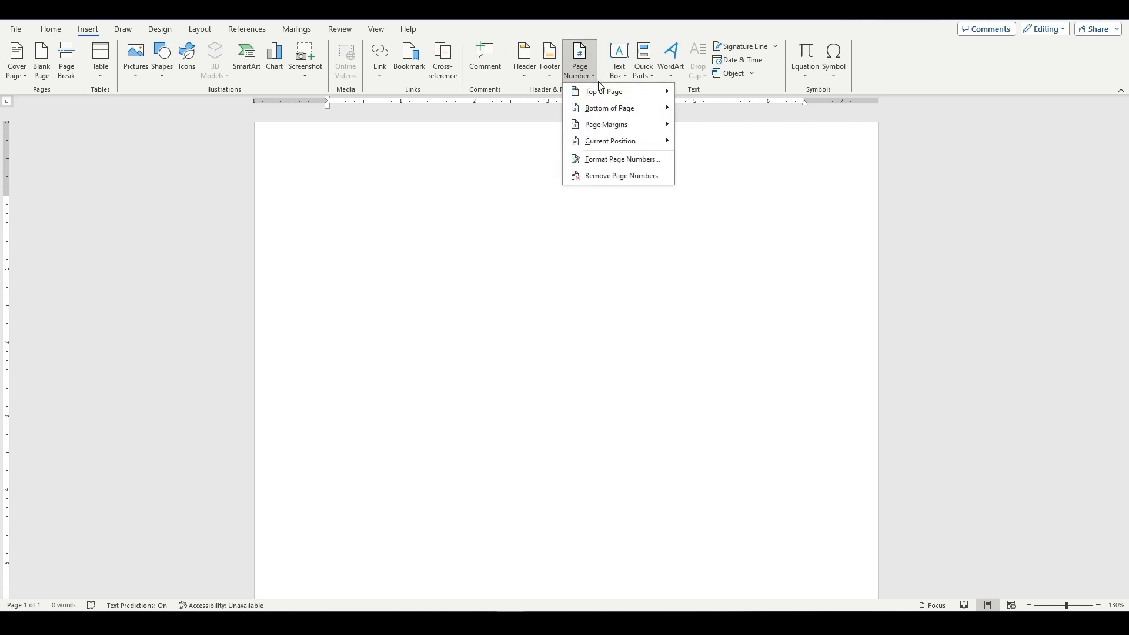
mouse_move(602, 99)
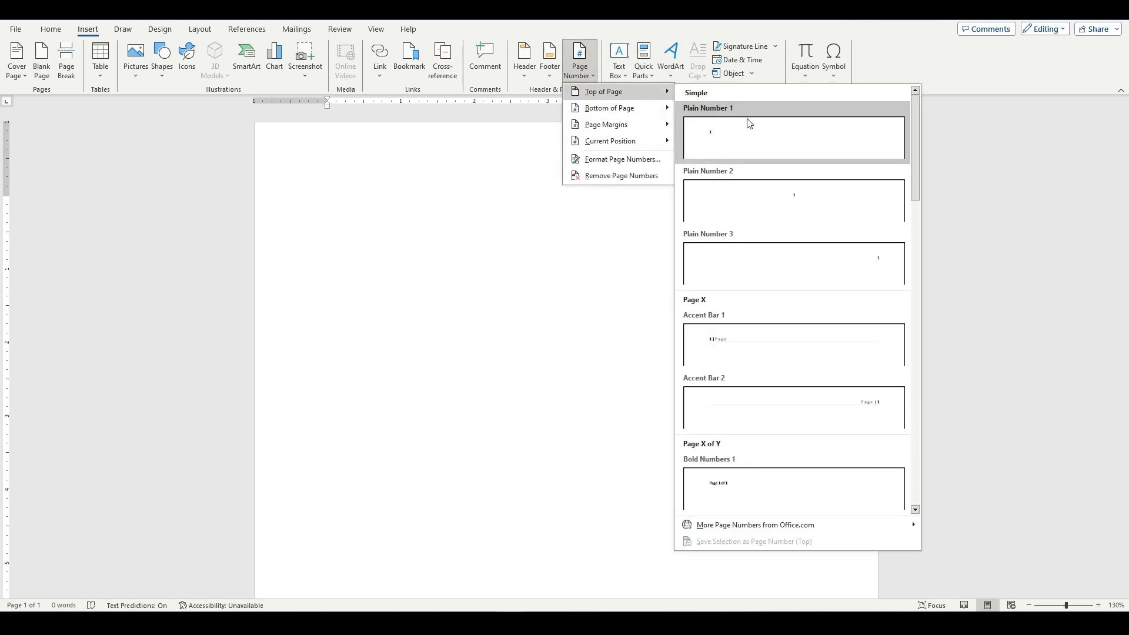
left_click(800, 269)
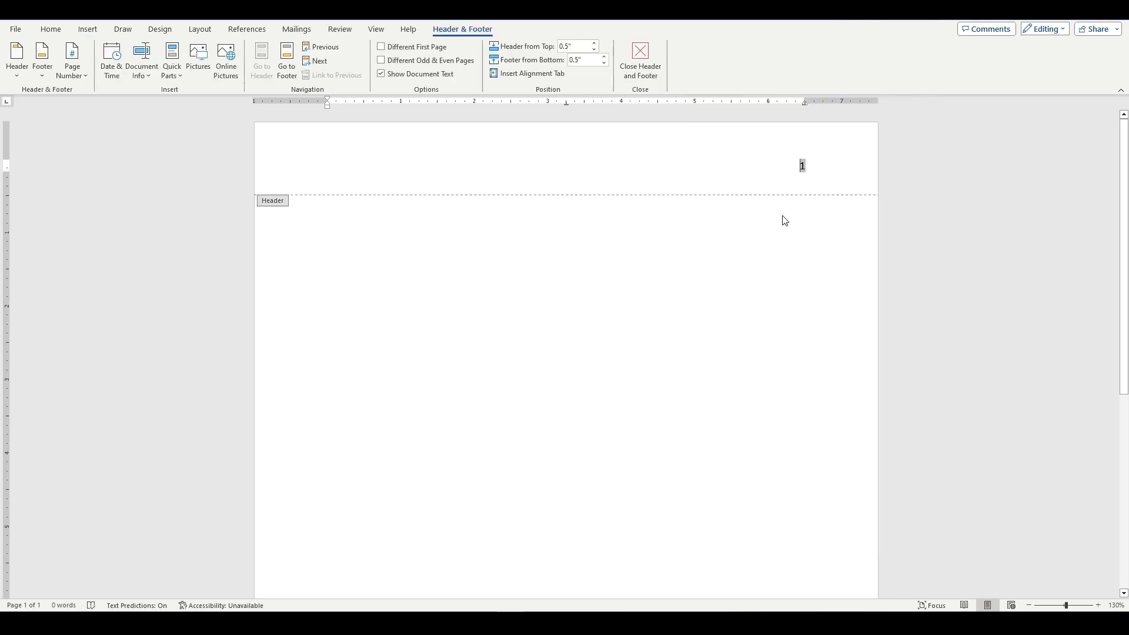
double_click(328, 226)
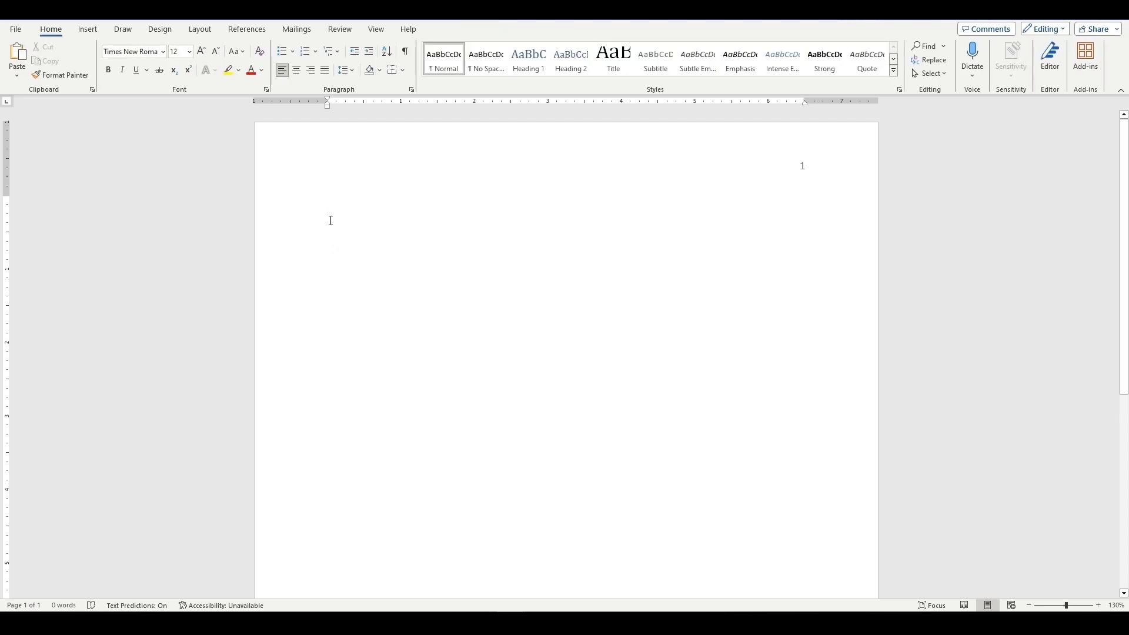
Add blank lines at the start of the title page and paste the title "Making Changes in Lifestyle" from the other document.
key("Return")
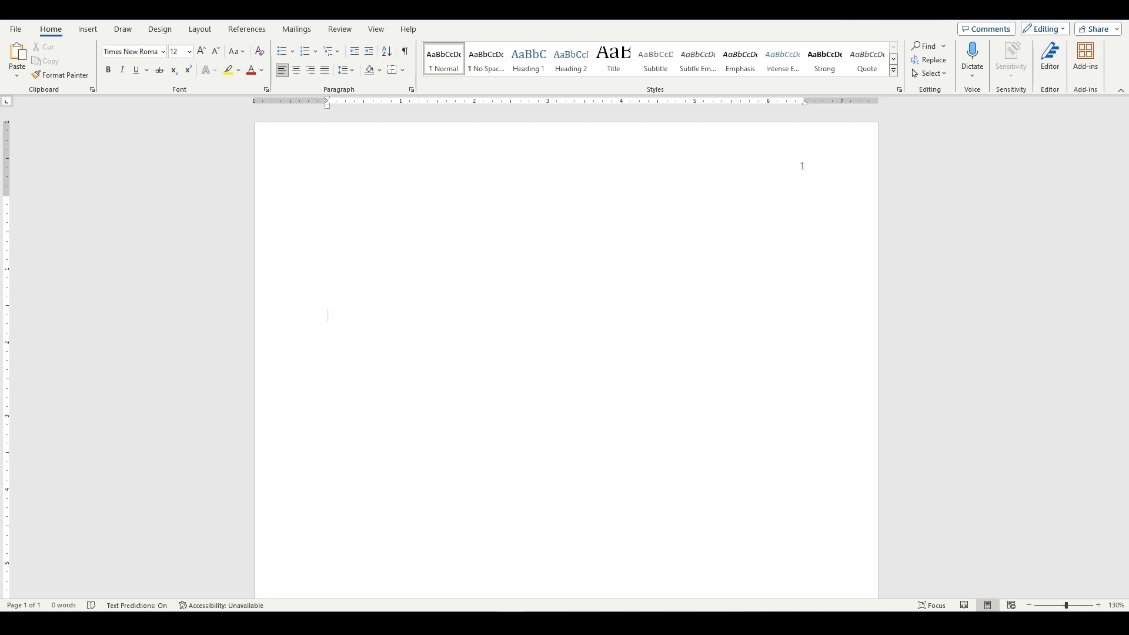
key("alt+Tab")
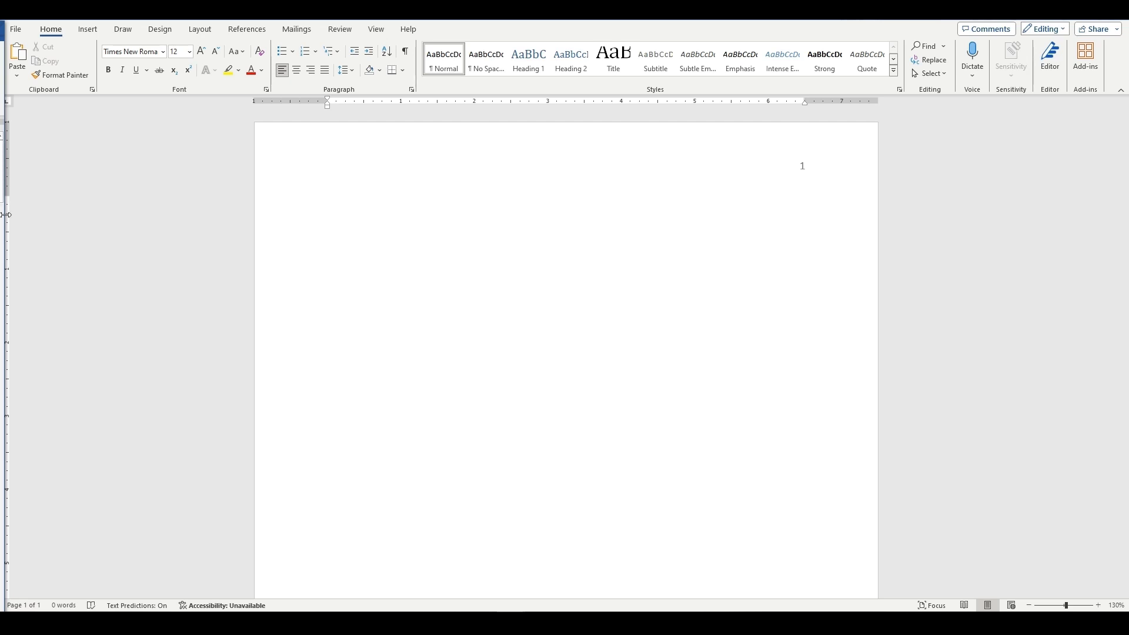
left_click(397, 261)
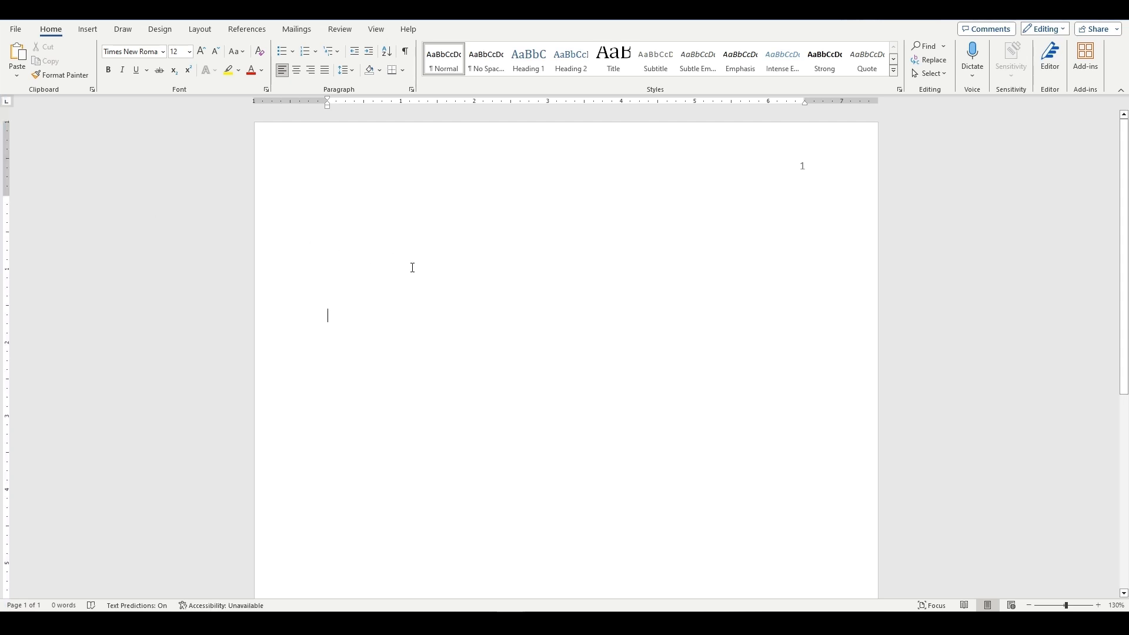
type("Making Changes in Lifestyle")
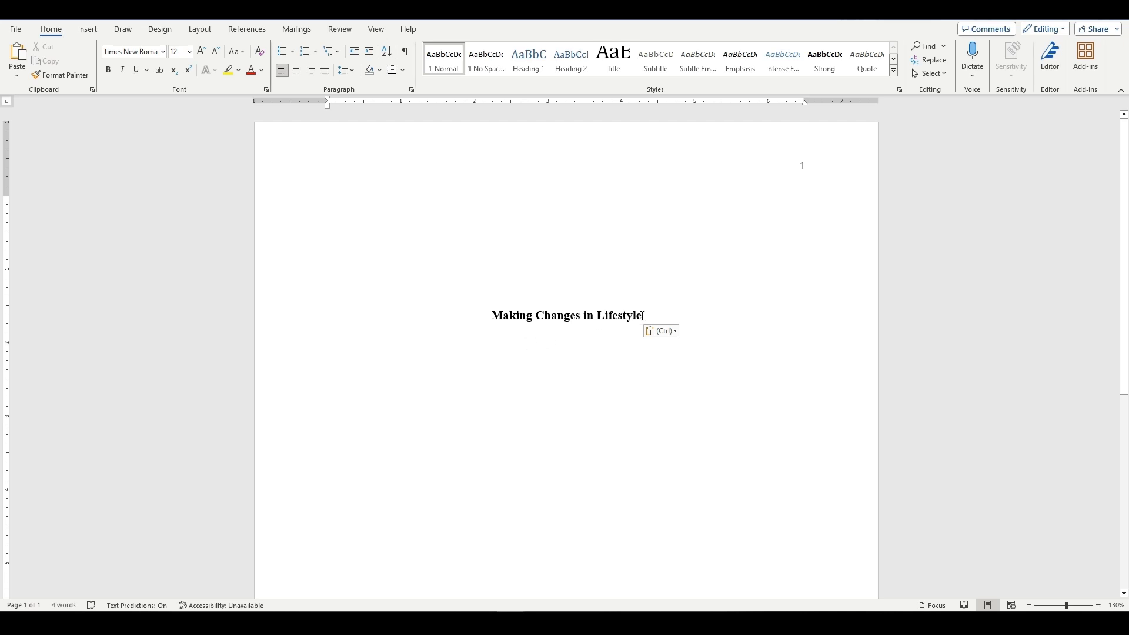
Switch the title to left alignment and back to centered, and turn its bold off and on again.
left_click_drag(642, 315, 492, 316)
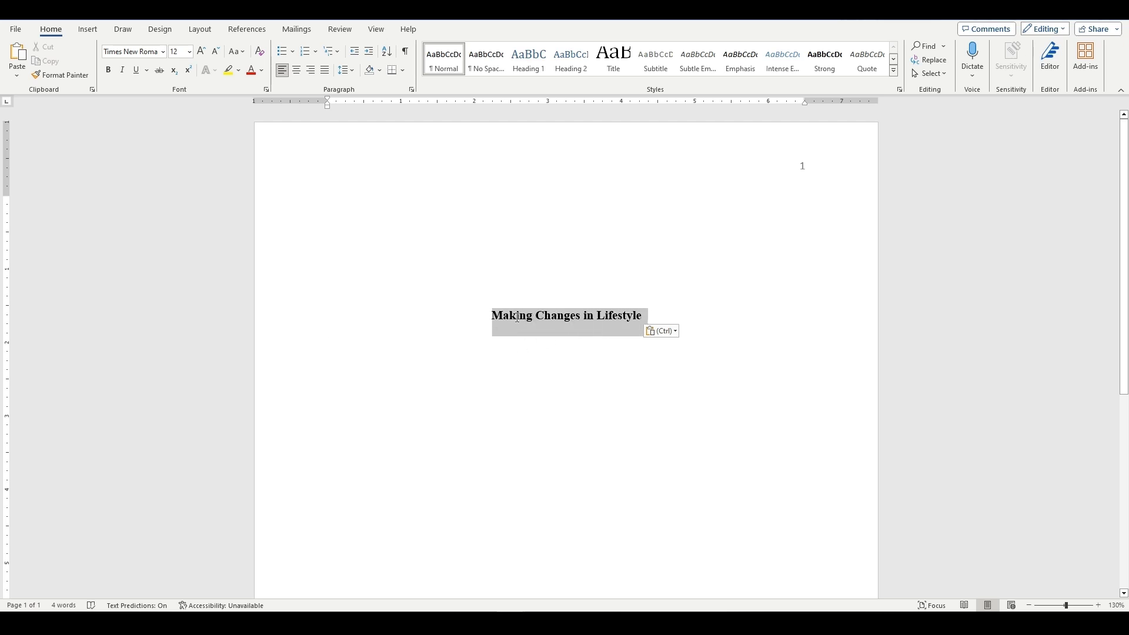
left_click(283, 72)
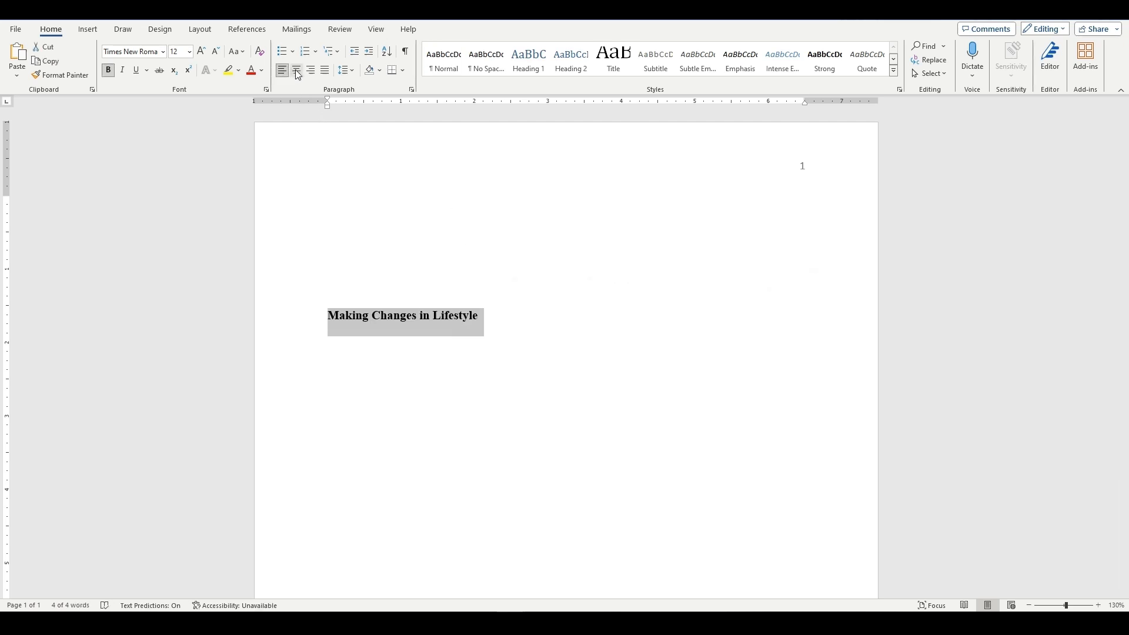
left_click(297, 71)
left_click(113, 72)
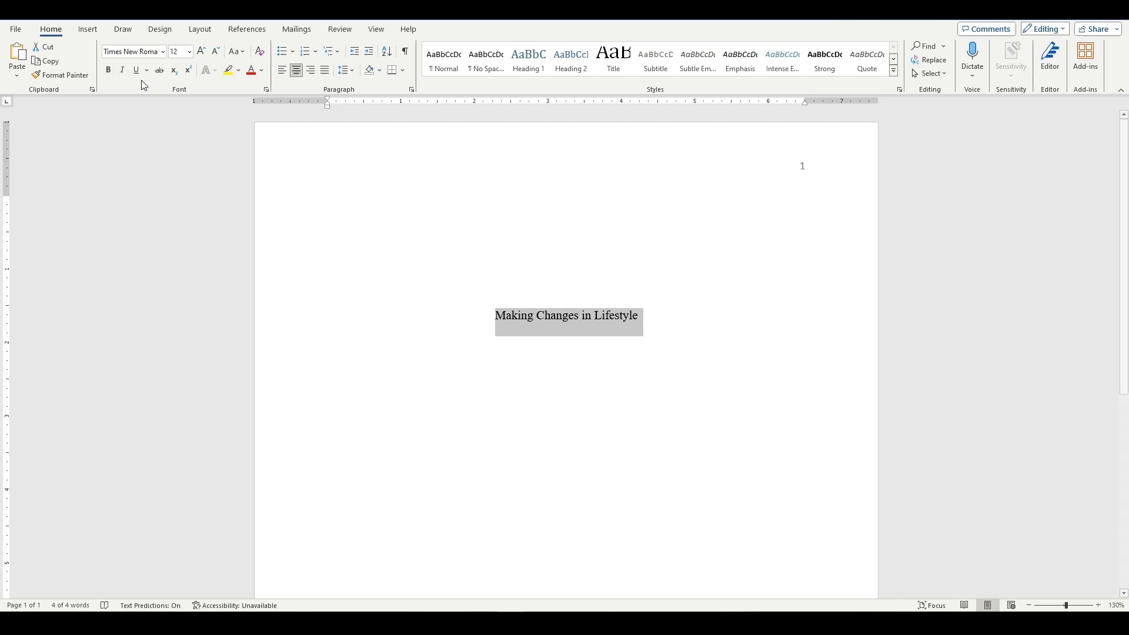
left_click(108, 71)
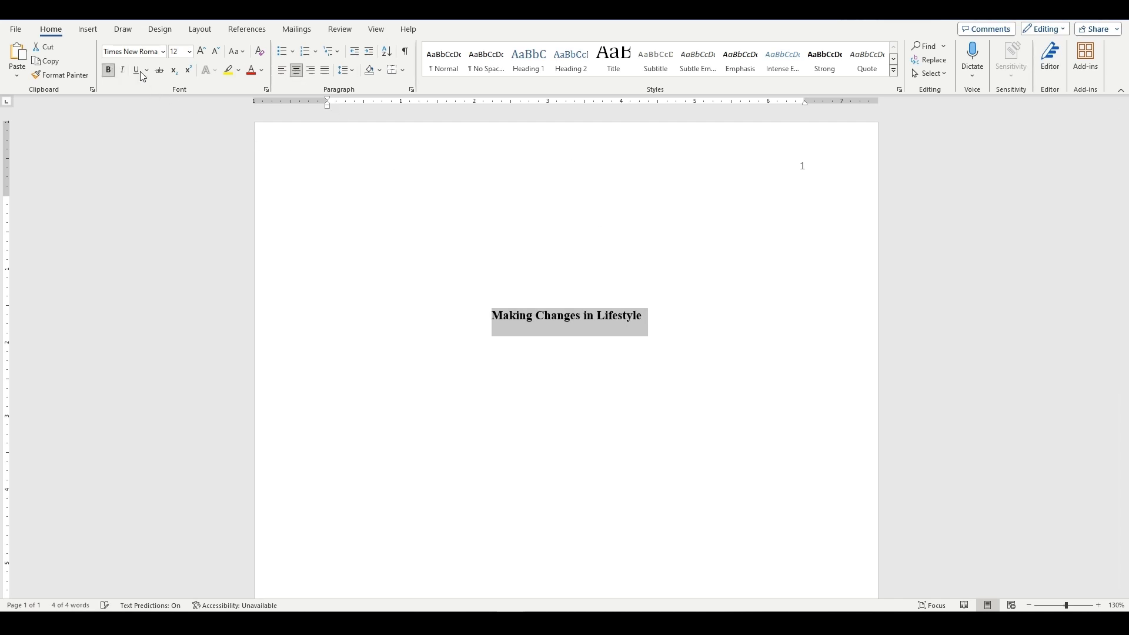
Turn bold off below the title and paste the author, department, course, instructor and date lines copied from the other document.
left_click(653, 316)
key("Return")
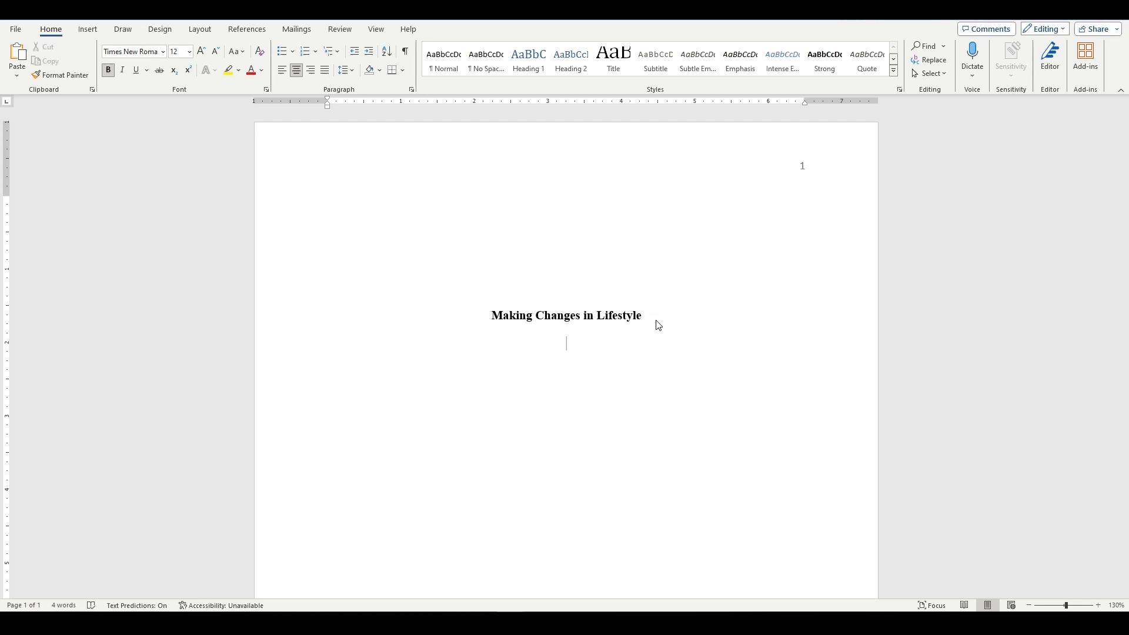
left_click(110, 71)
key("alt+Tab")
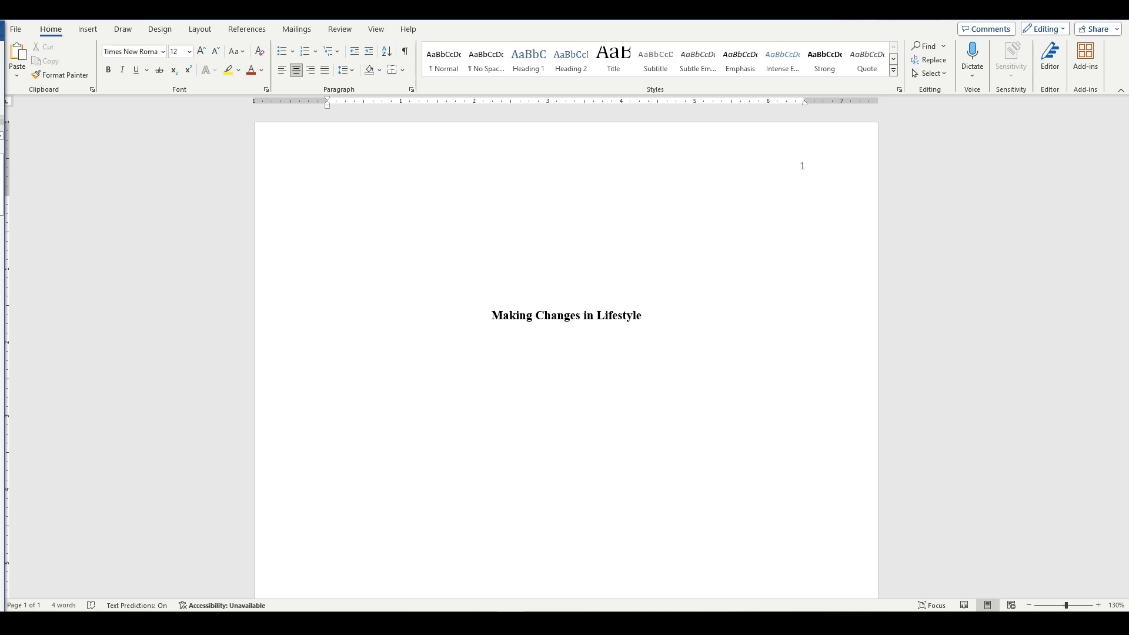
left_click(537, 369)
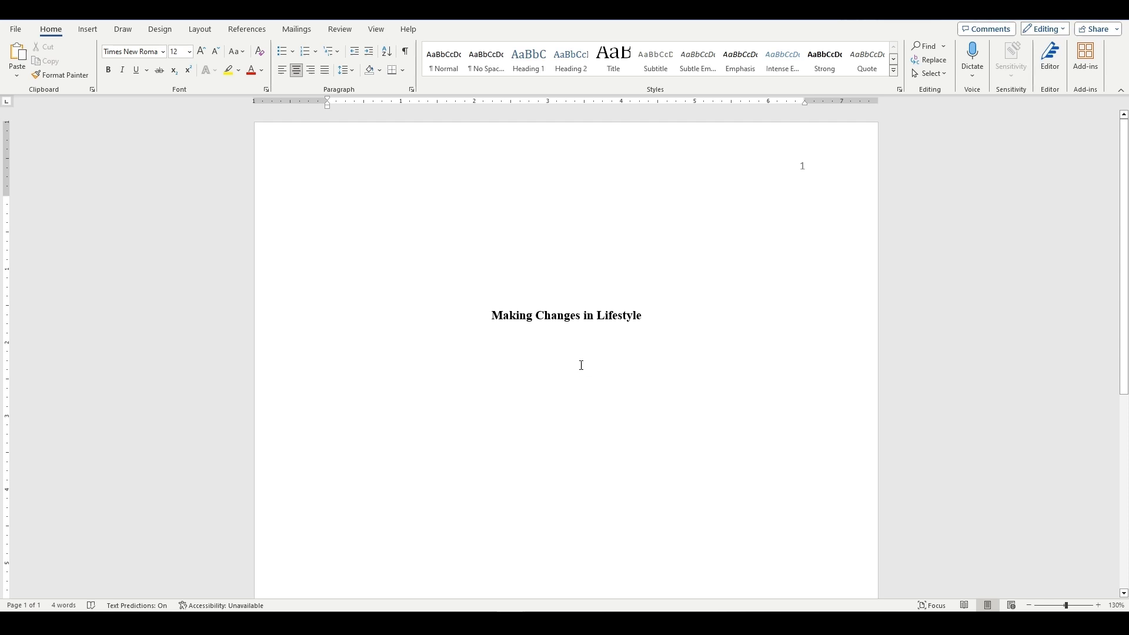
type("Jane Doe Department of Psychology, University Name PSYC 1567: Advance Psychology Dr, Professor Name December 12, 2023")
scroll(604, 371, "down", 2)
scroll(609, 373, "up", 1)
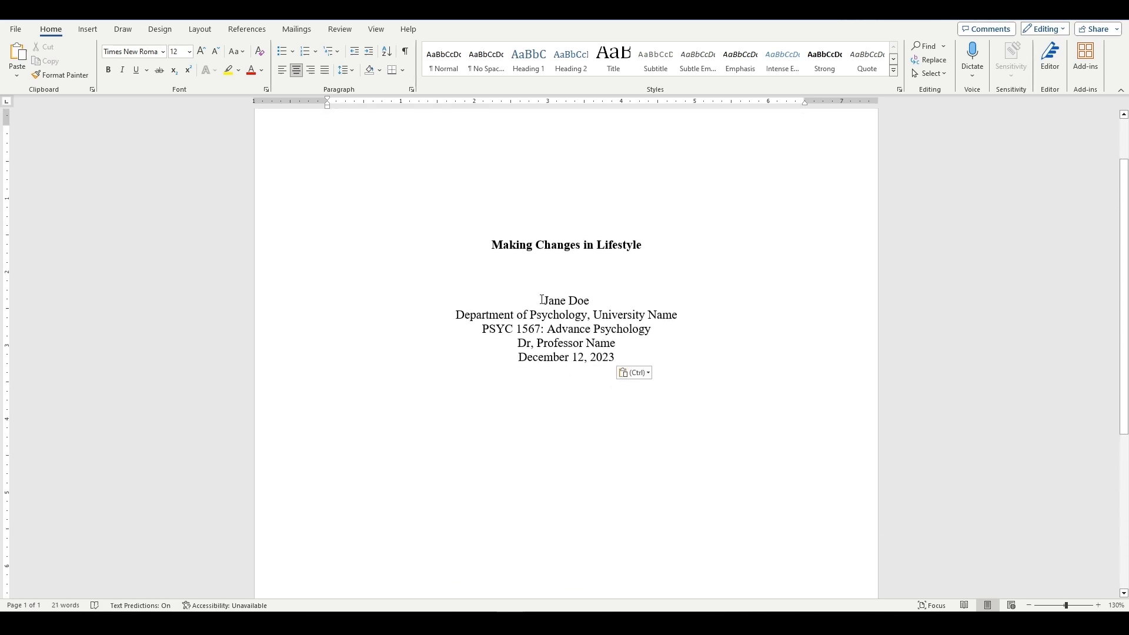
Examine the author, department and university, course, instructor and date lines on the title page one by one.
left_click_drag(556, 301, 587, 305)
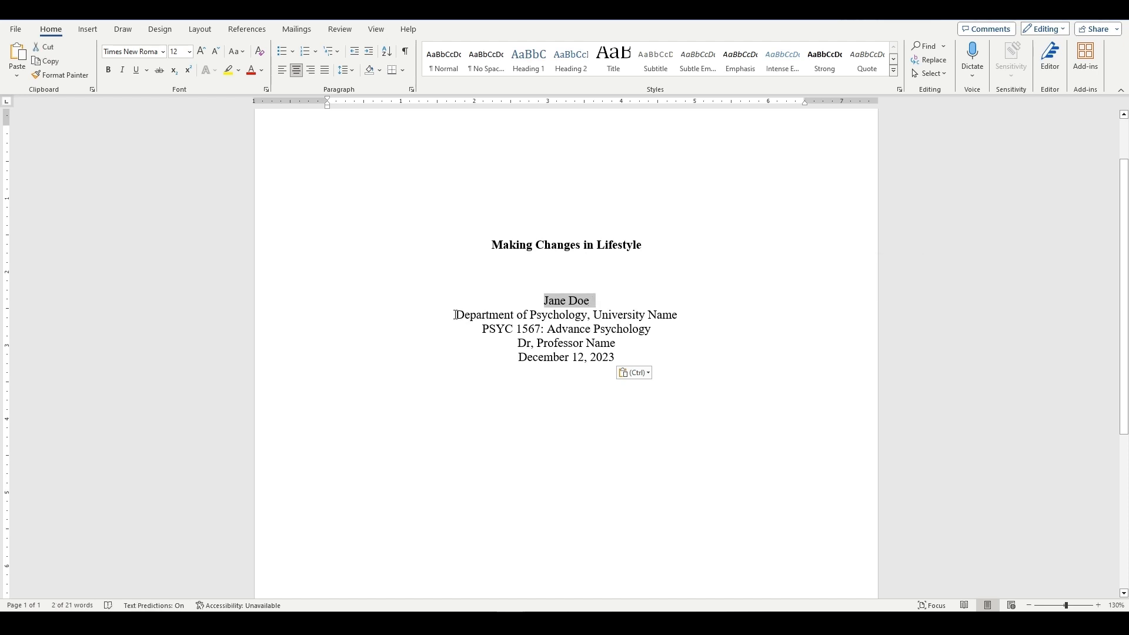
left_click_drag(455, 316, 674, 319)
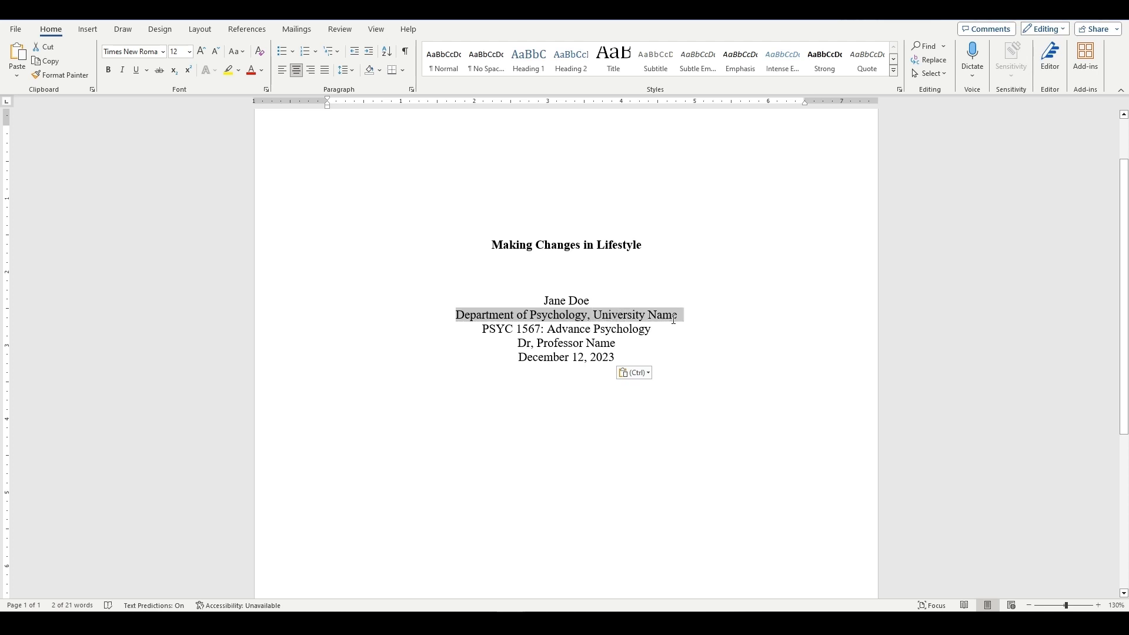
left_click_drag(483, 328, 602, 331)
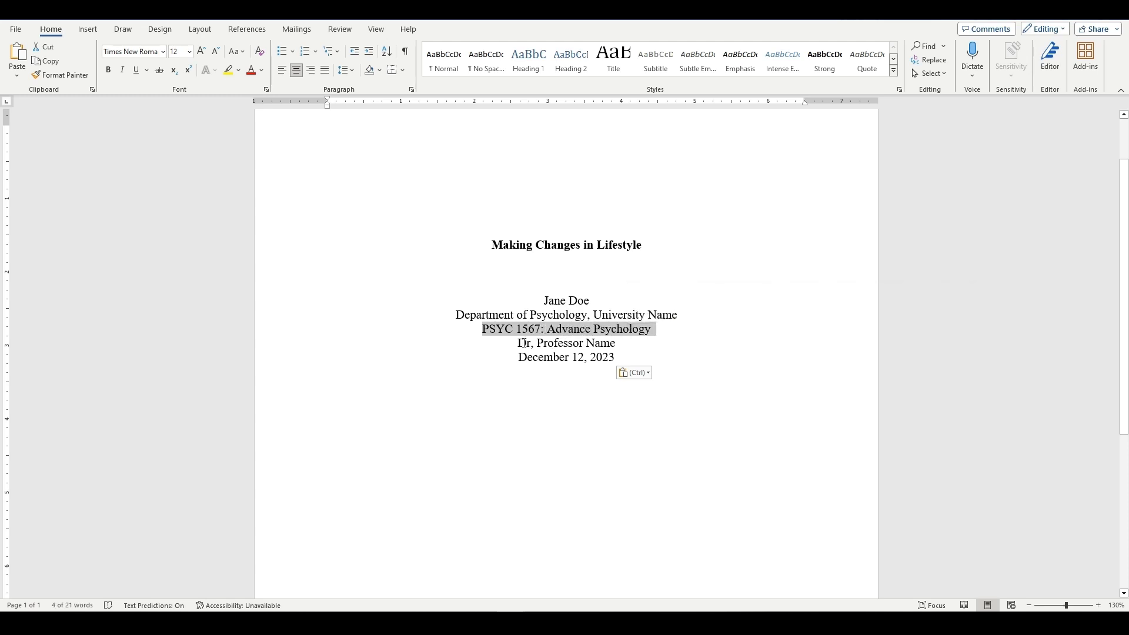
left_click_drag(519, 343, 554, 343)
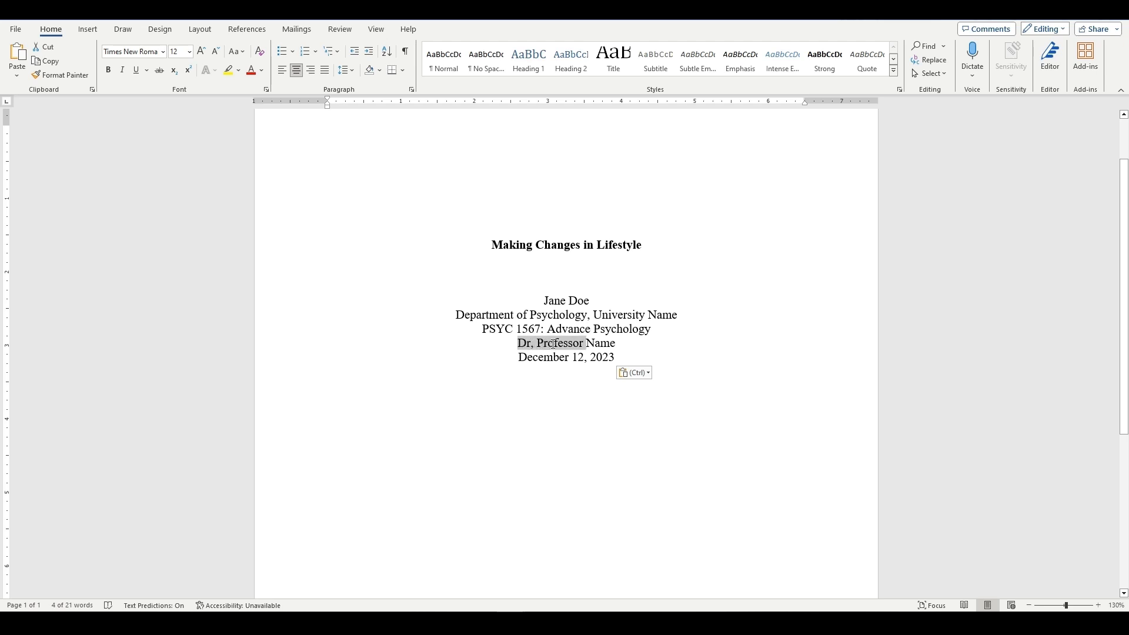
left_click_drag(595, 346, 615, 345)
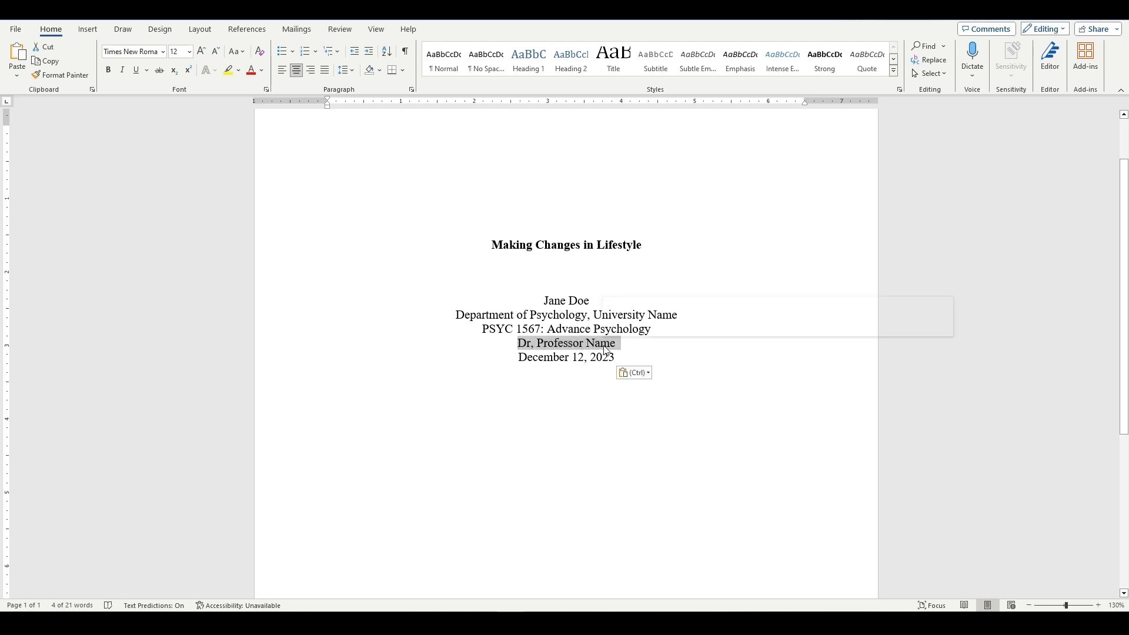
left_click_drag(519, 356, 611, 363)
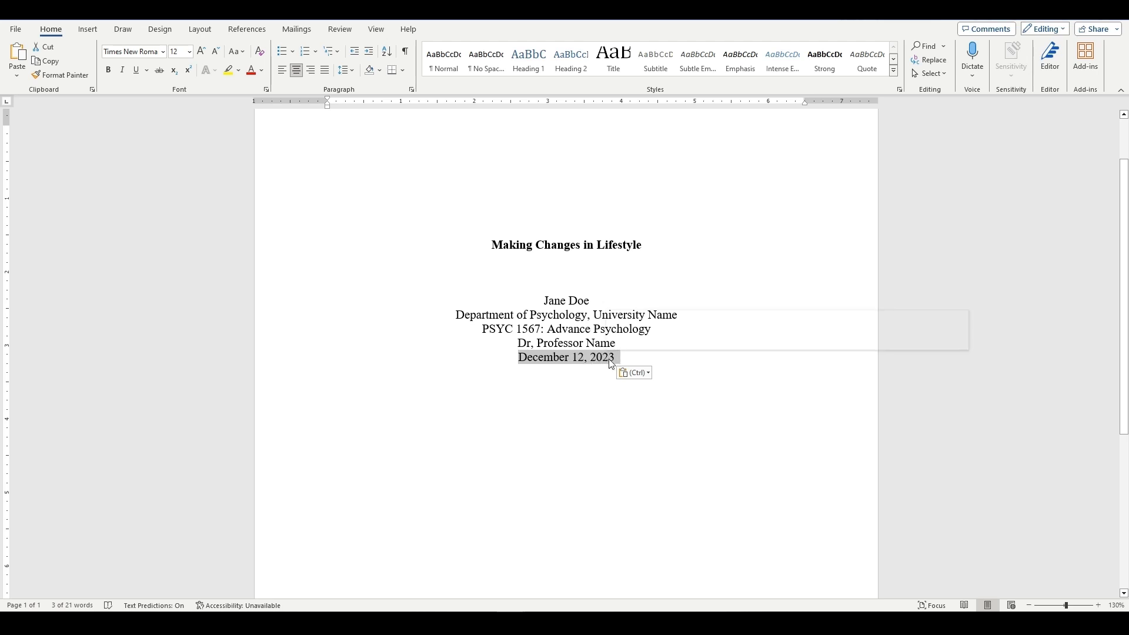
left_click(639, 272)
Set the line spacing of the five lines from author name to date to 2.0.
left_click_drag(544, 298, 619, 360)
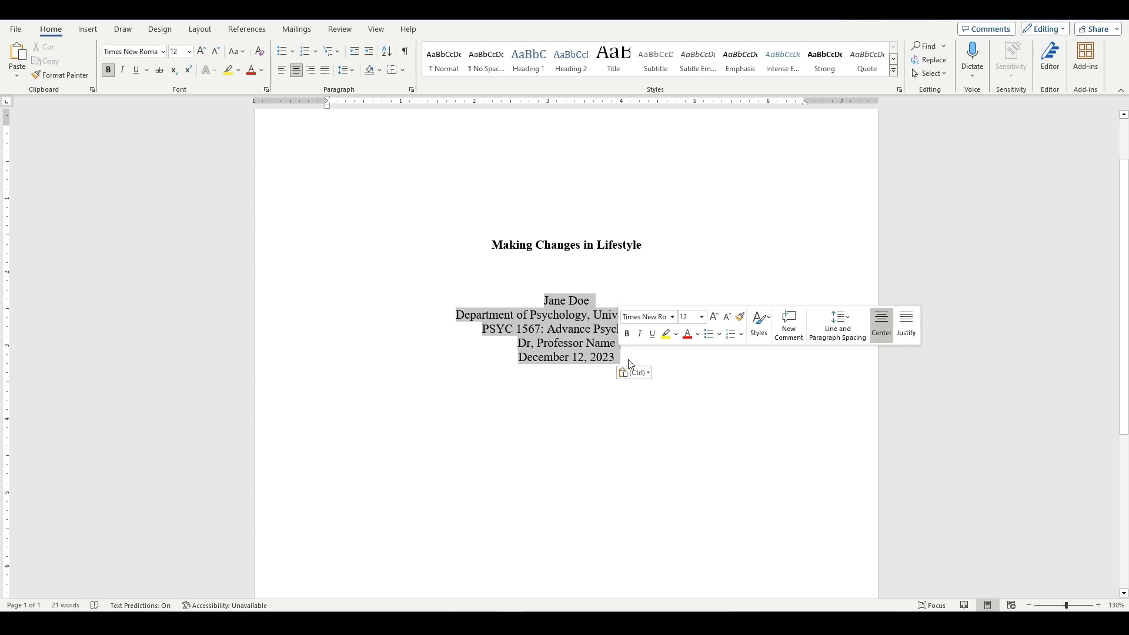
left_click(354, 72)
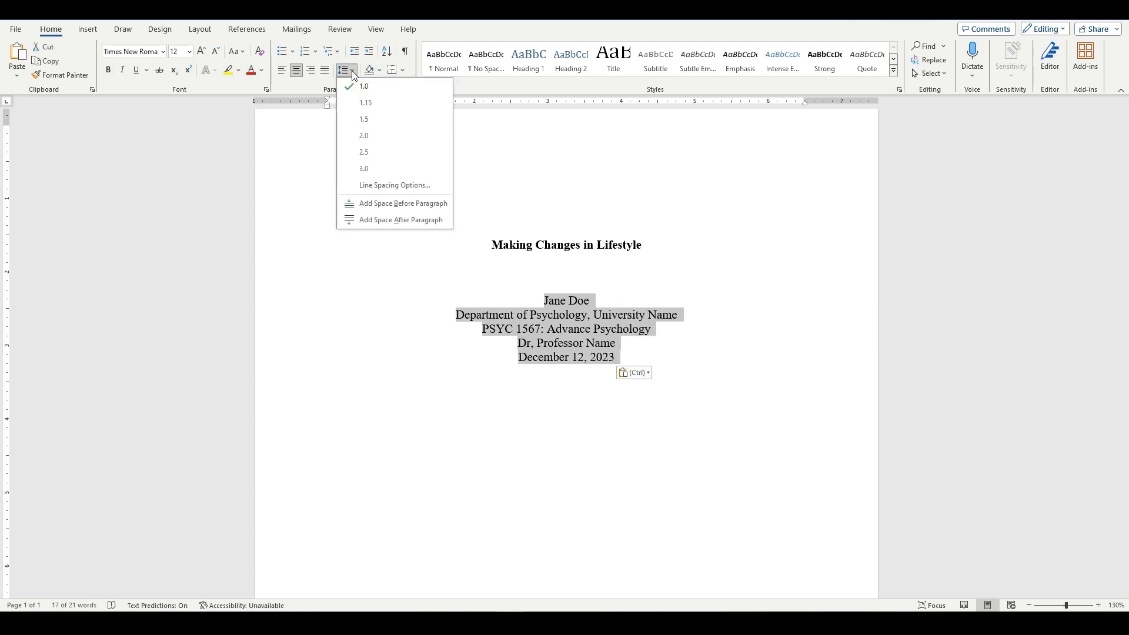
left_click(364, 135)
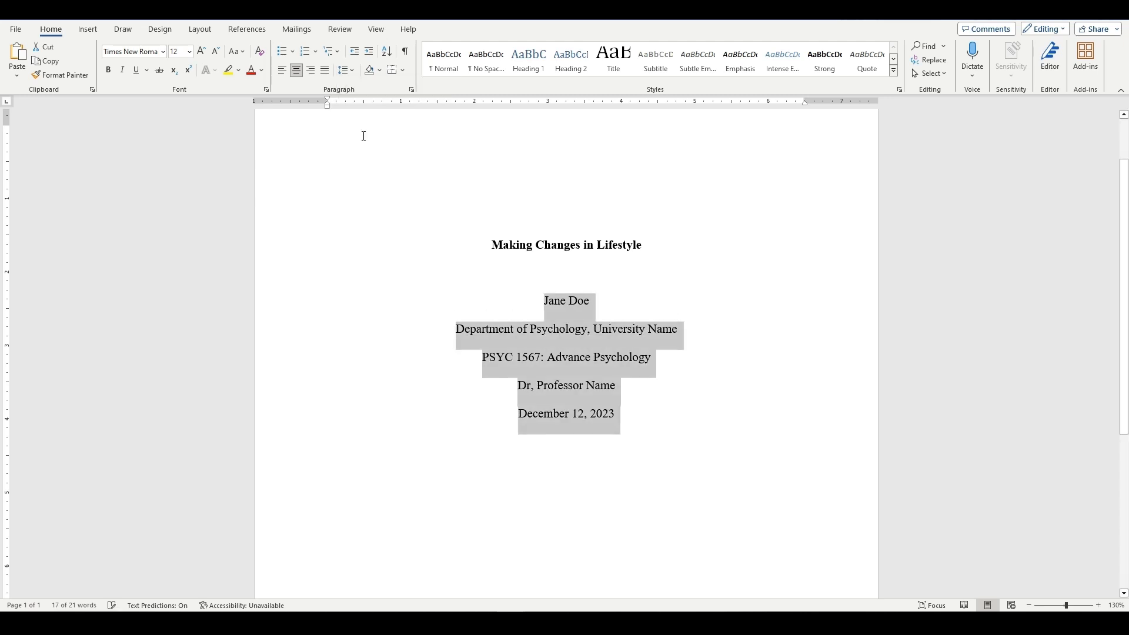
left_click(659, 428)
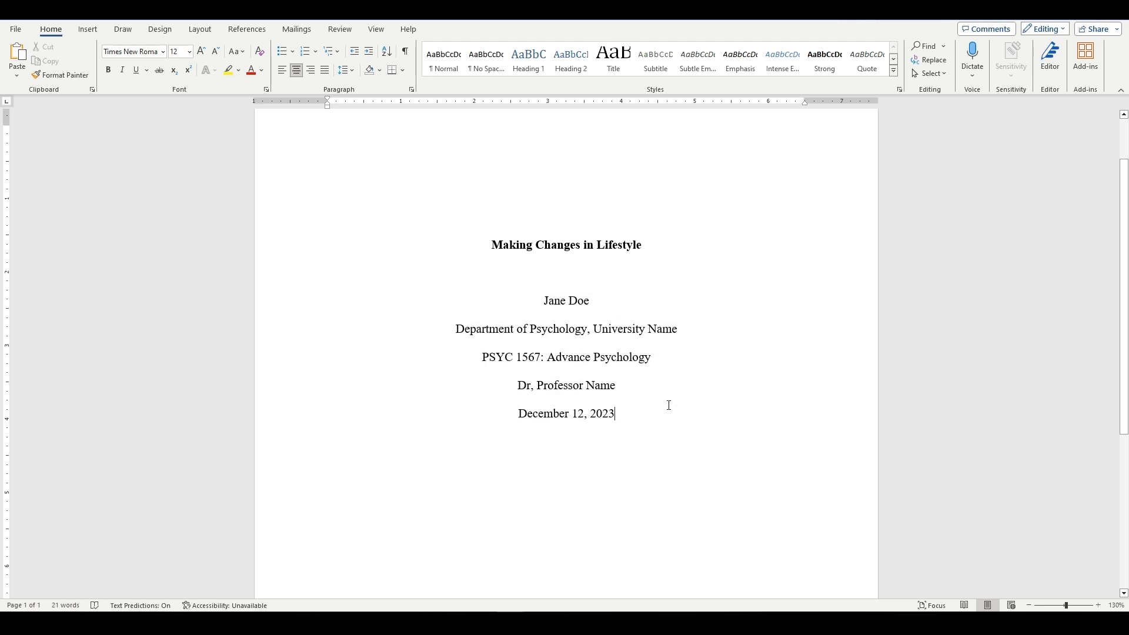
Add blank lines below the date on the title page and insert a page break.
scroll(670, 412, "down", 3)
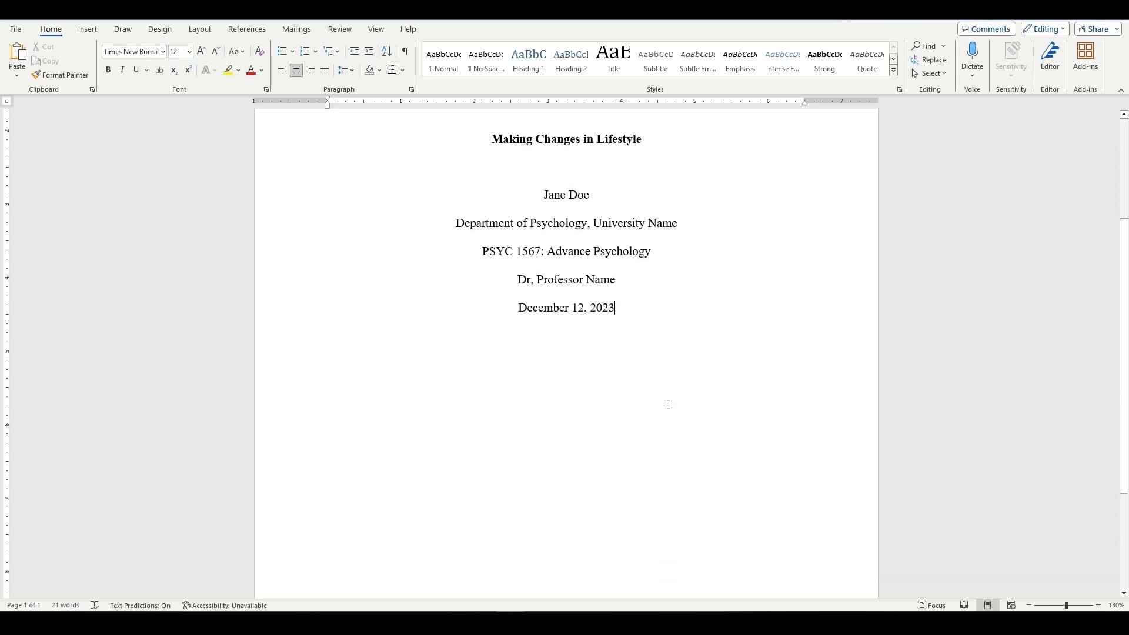
scroll(669, 405, "down", 2)
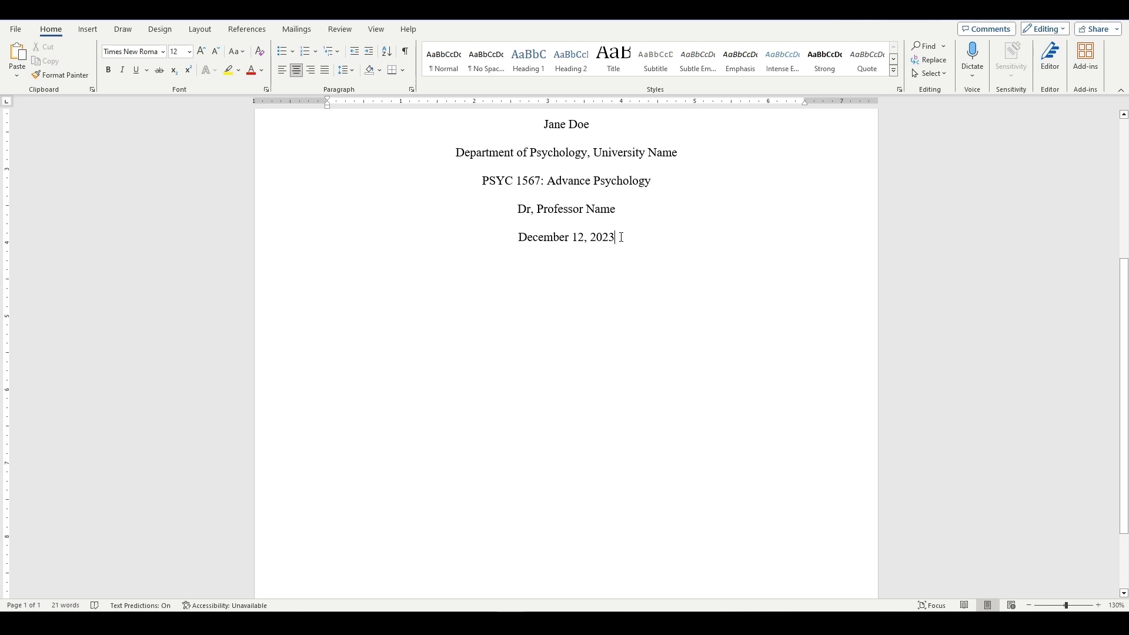
key("Return")
key("Return")
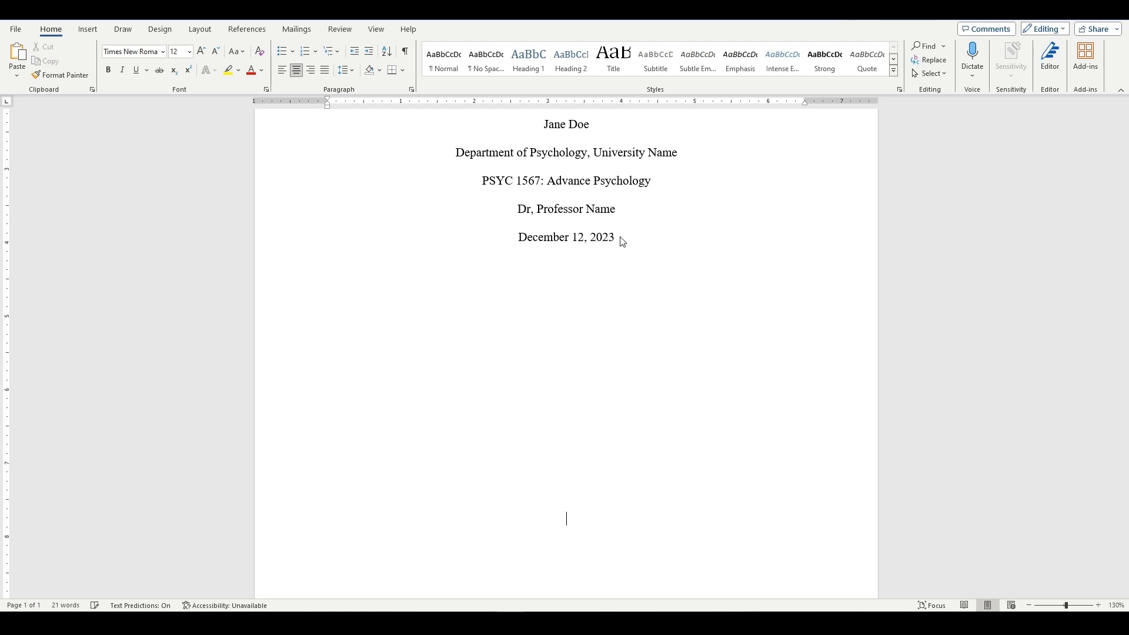
key("Return")
key("ctrl+Return")
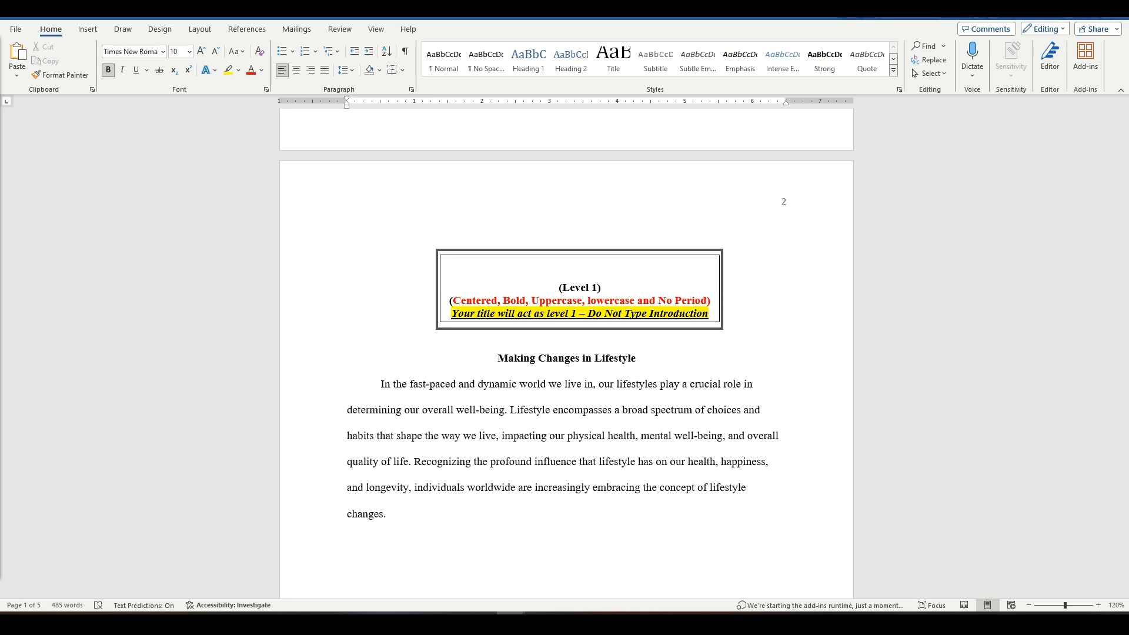
Examine the formatting rules and sample paragraphs for heading levels 1 to 5 in the paper's body.
scroll(556, 411, "down", 4)
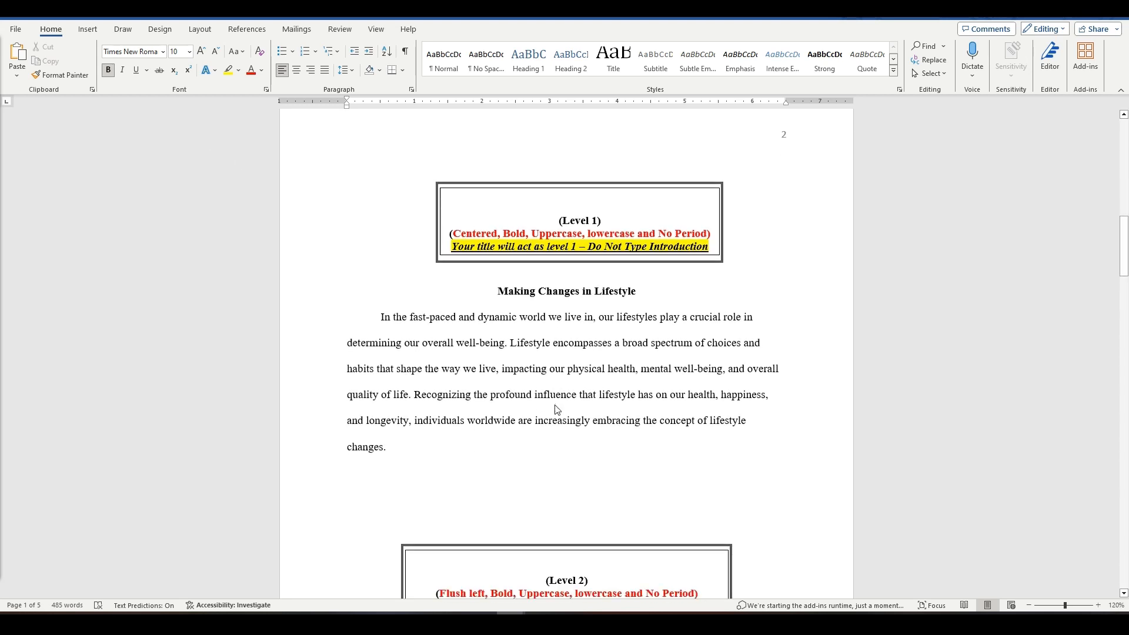
scroll(556, 412, "down", 3)
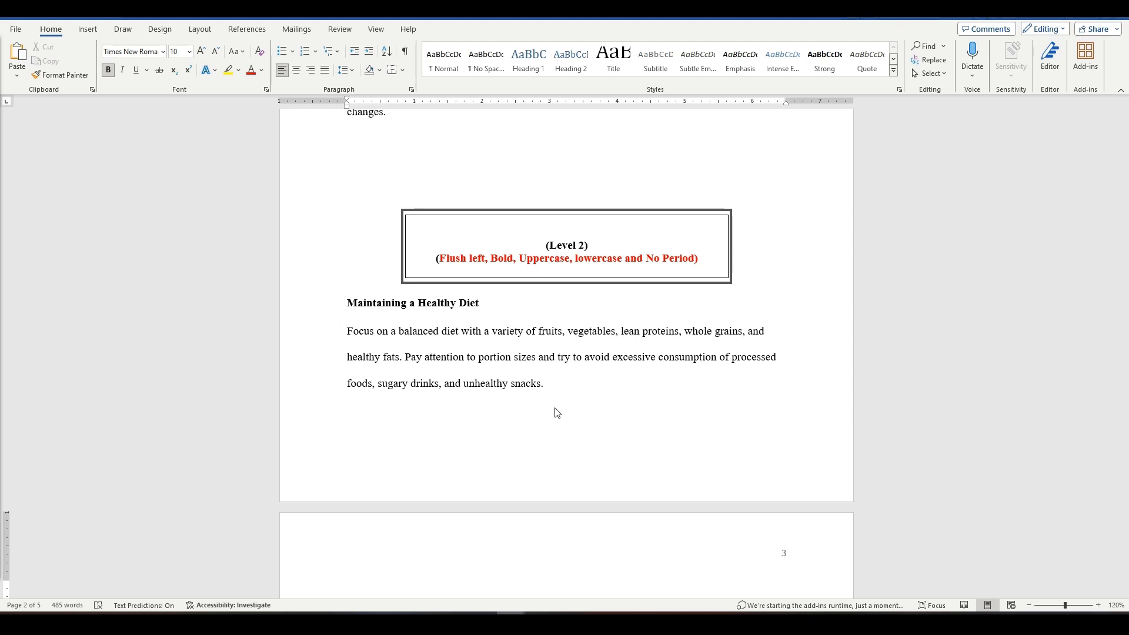
scroll(555, 410, "down", 3)
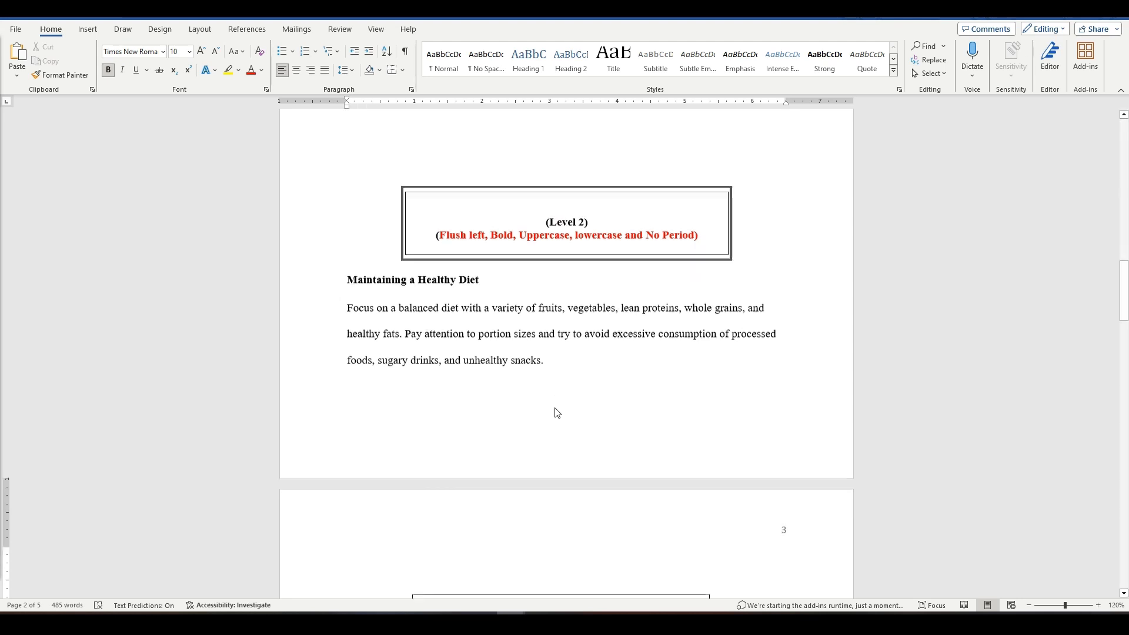
scroll(556, 412, "down", 3)
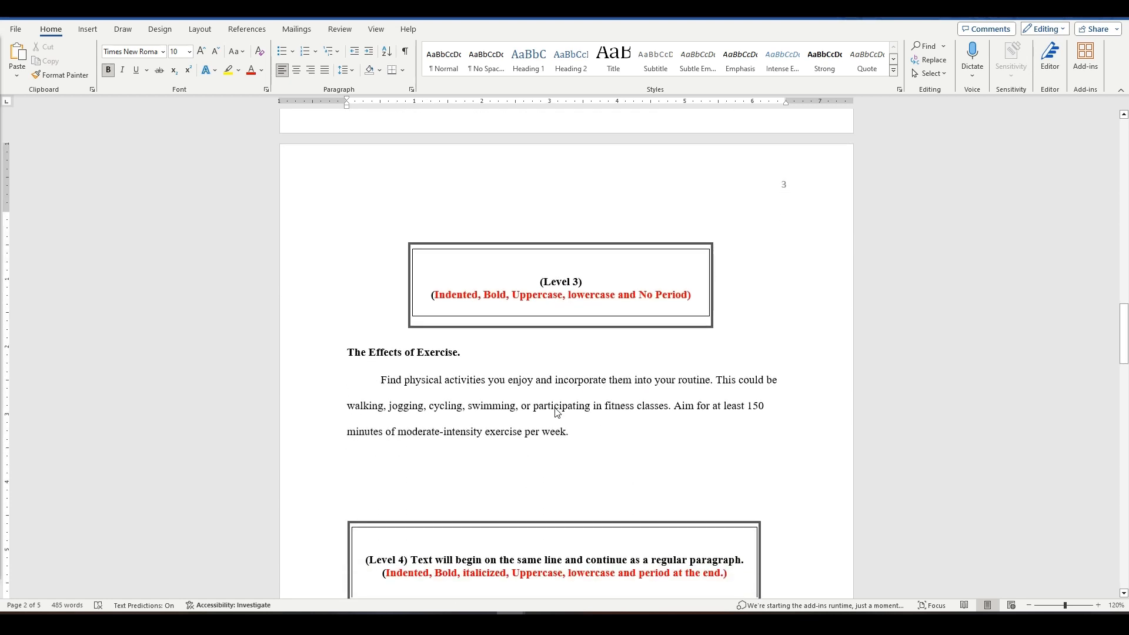
scroll(557, 412, "down", 2)
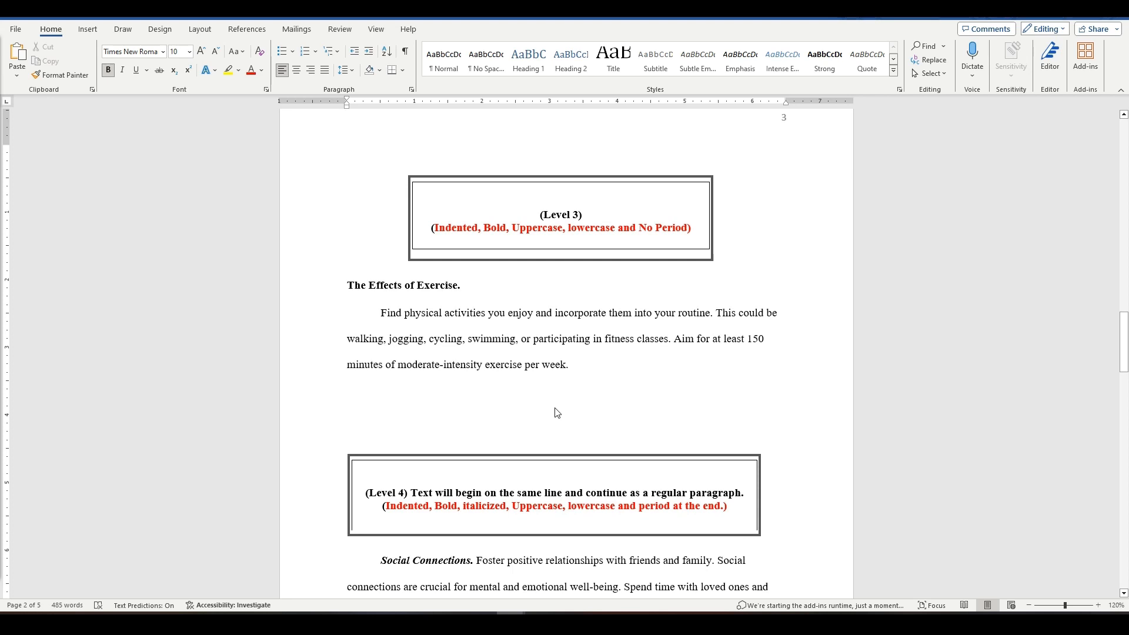
scroll(557, 413, "down", 1)
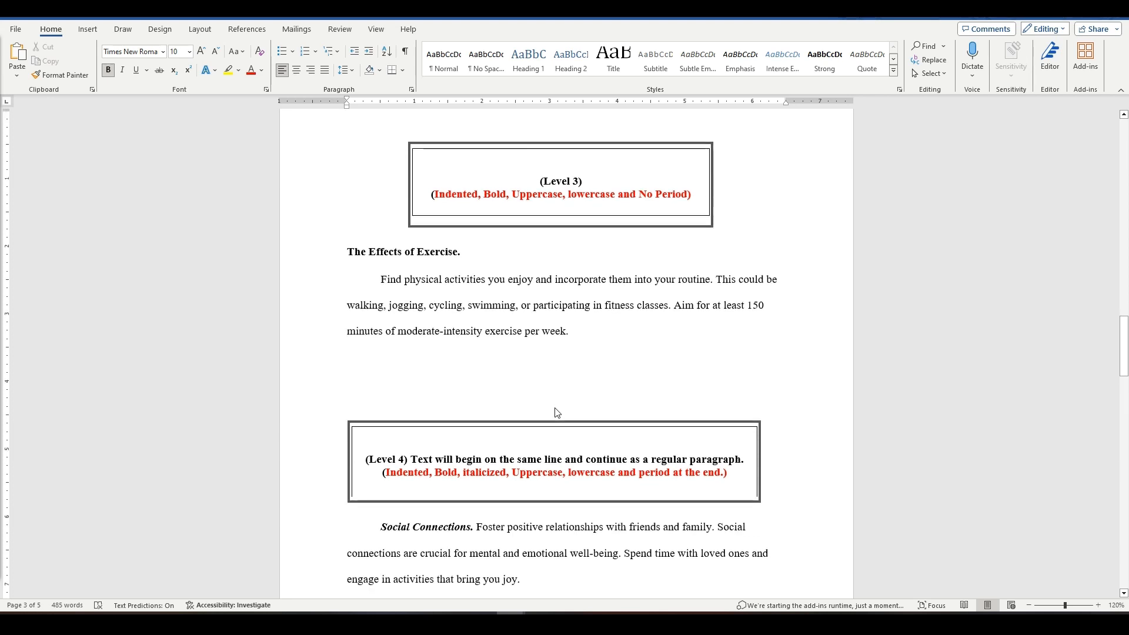
scroll(556, 413, "down", 1)
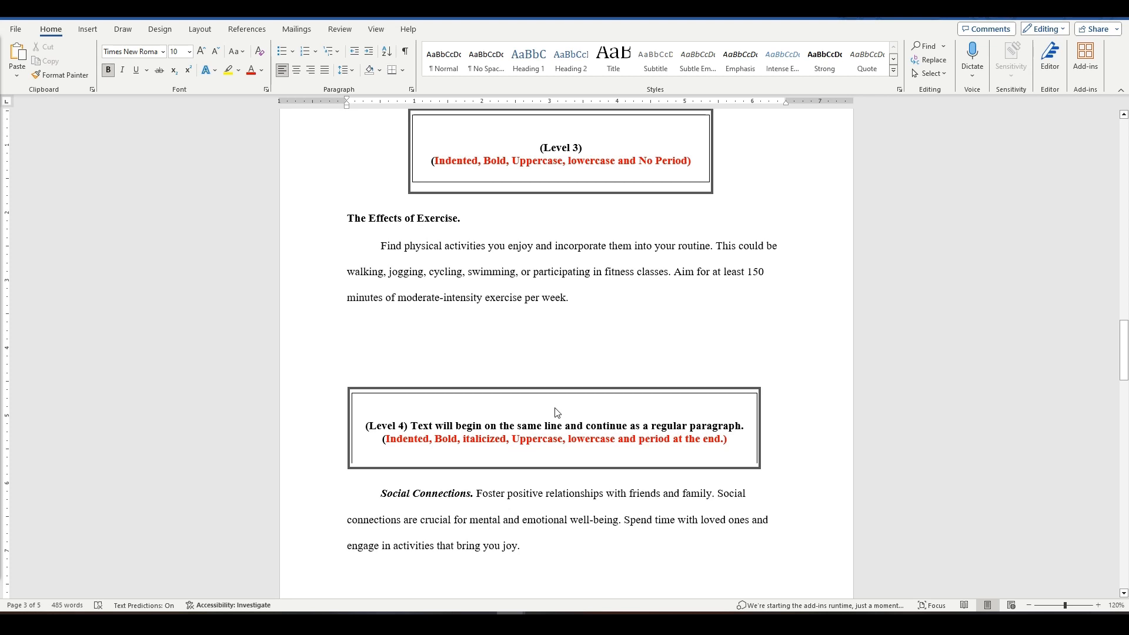
scroll(557, 412, "down", 2)
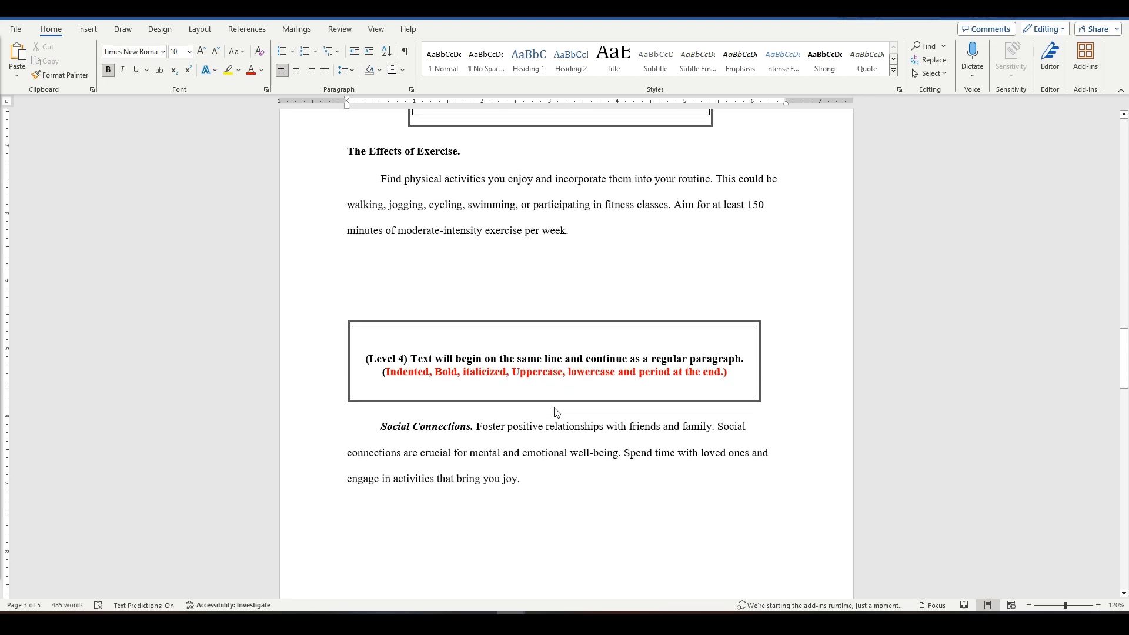
scroll(557, 413, "down", 3)
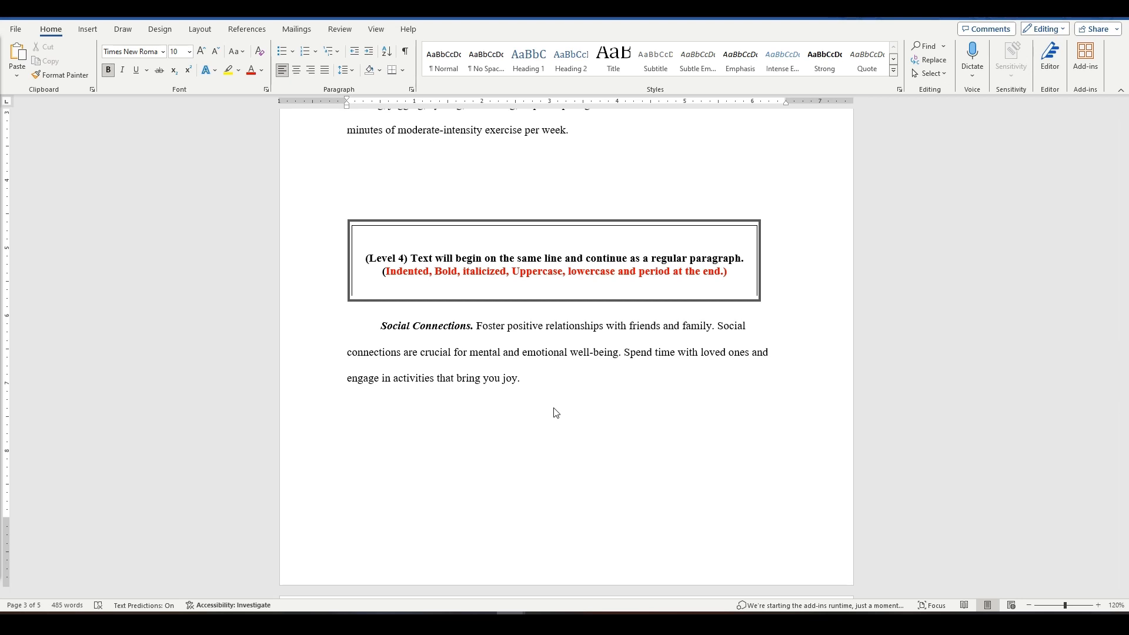
scroll(557, 413, "down", 1)
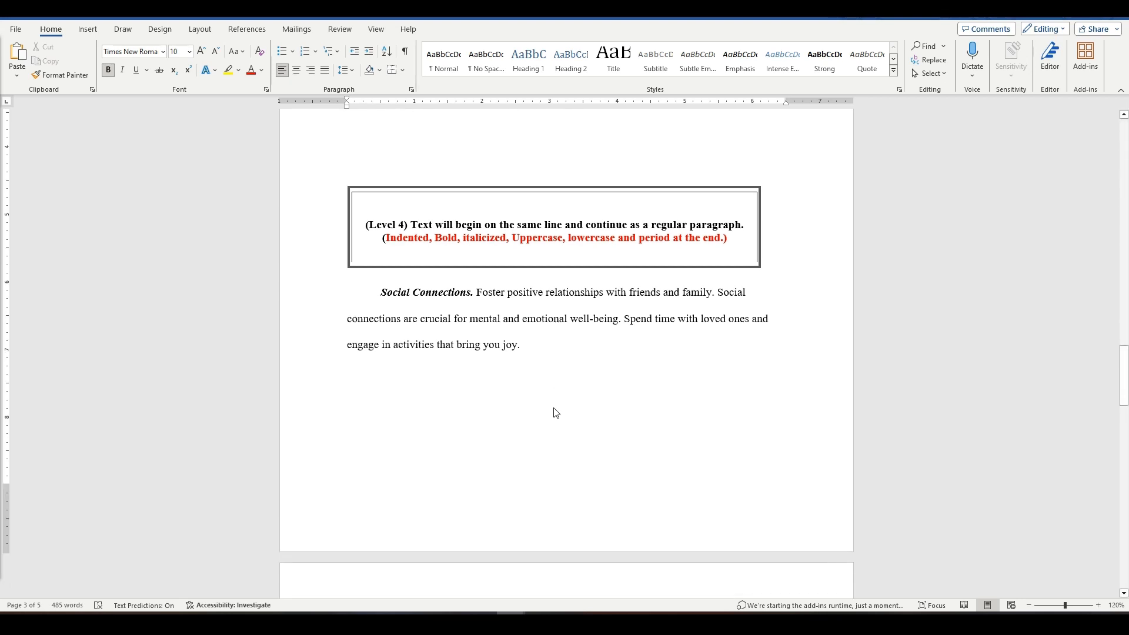
scroll(556, 413, "down", 6)
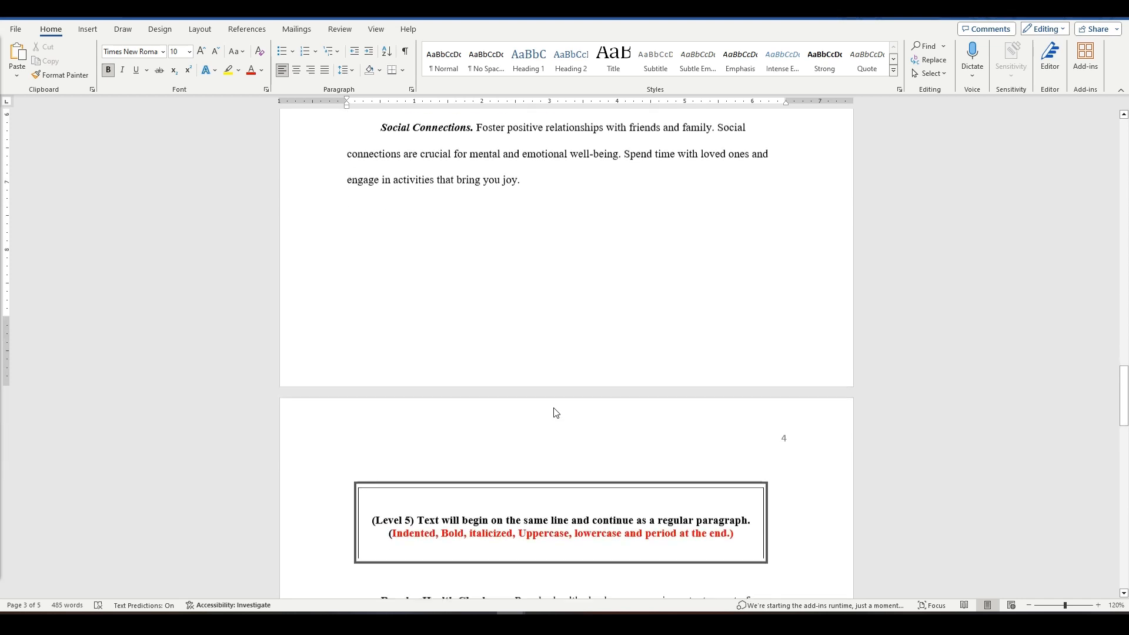
scroll(557, 413, "down", 2)
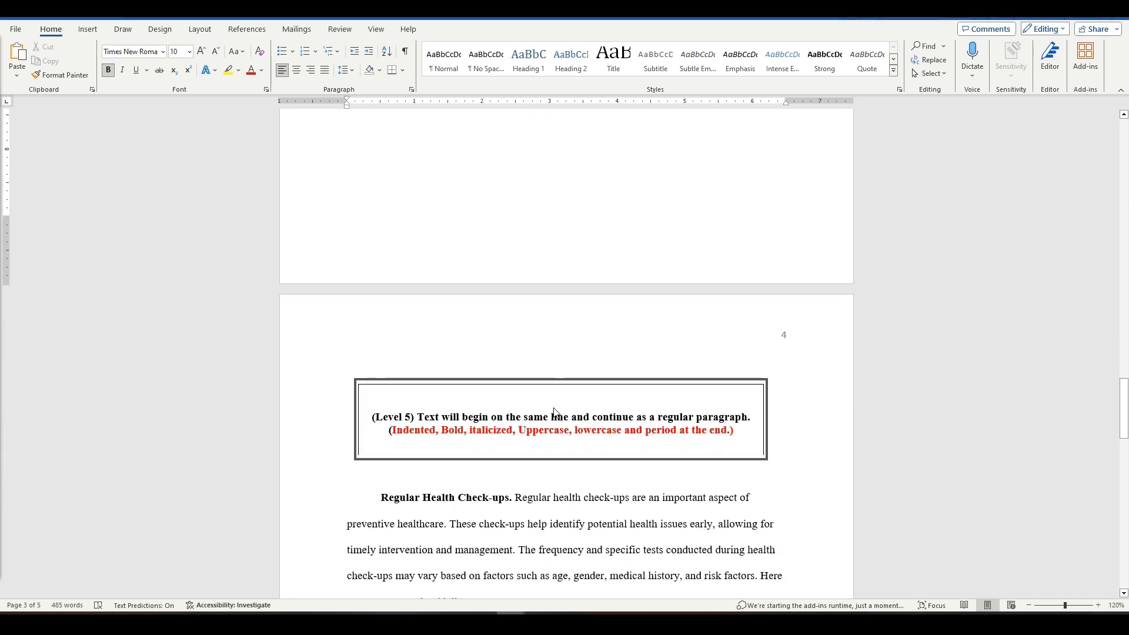
scroll(554, 412, "down", 5)
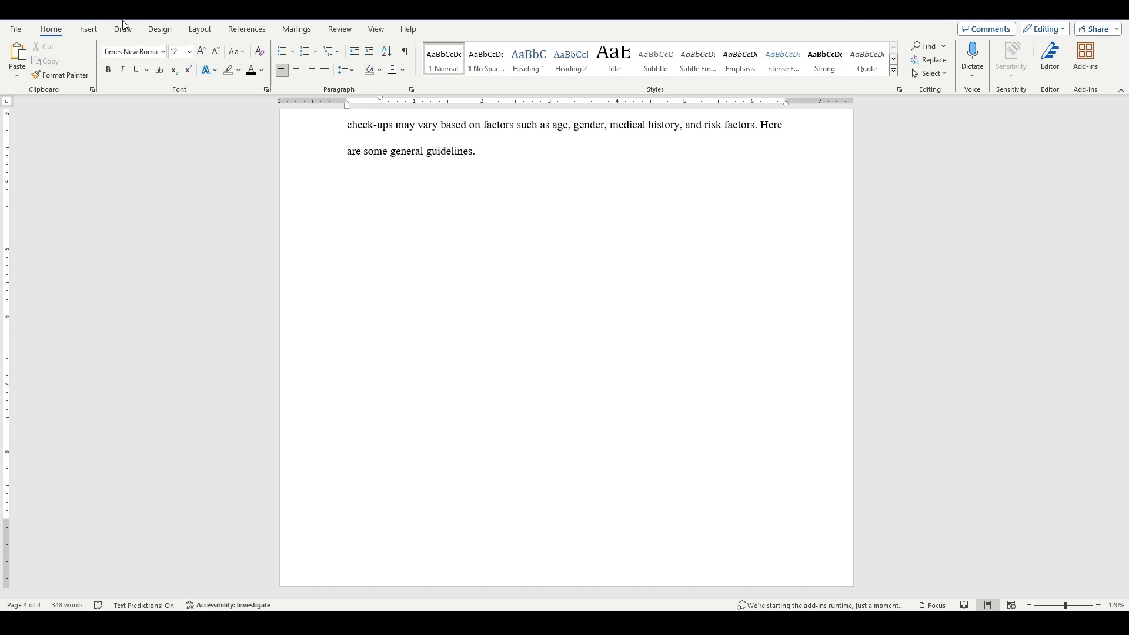
Insert a page break after the last body paragraph, which ends with "general guidelines.".
left_click(89, 29)
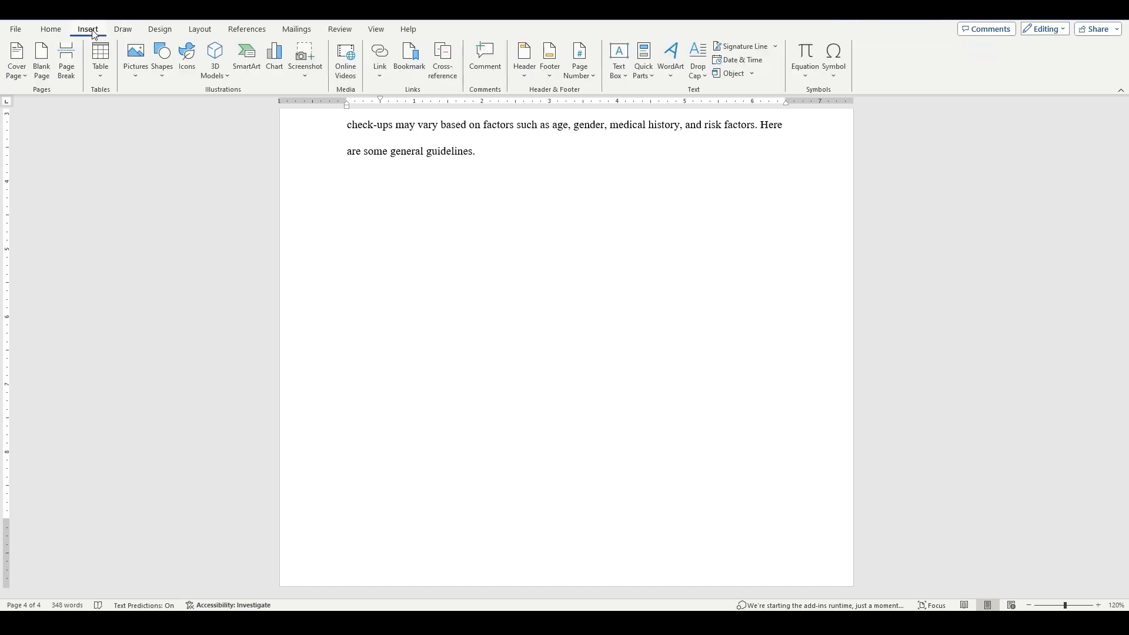
left_click(69, 71)
scroll(529, 330, "down", 2)
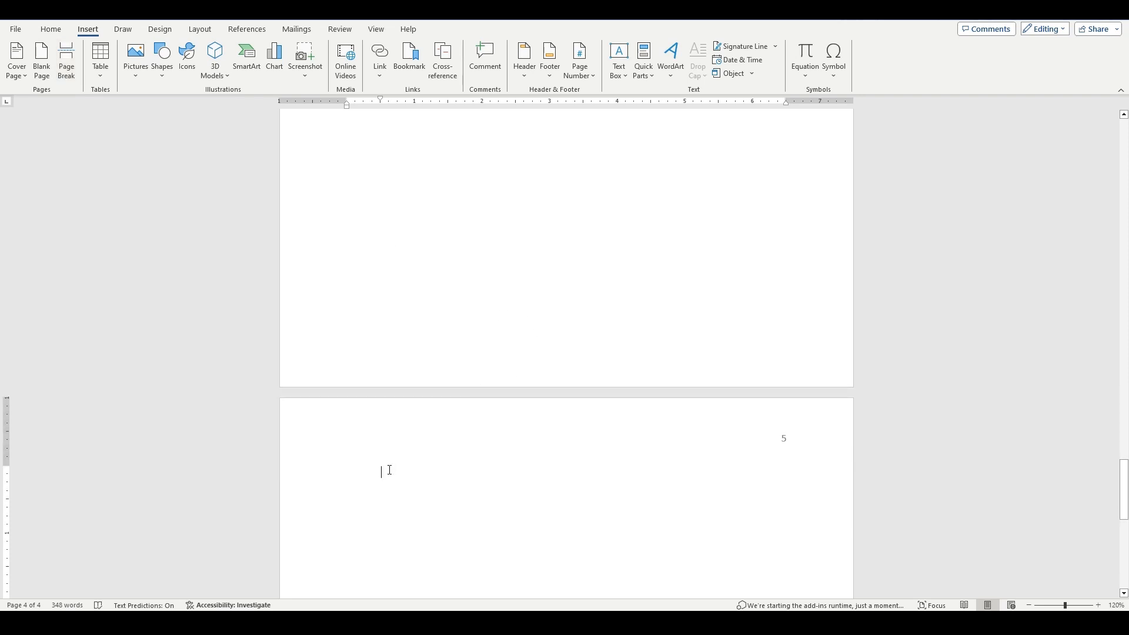
Paste the bold heading "References" at the start of the new last page and center it.
type("References")
key("BackSpace")
left_click_drag(438, 470, 383, 475)
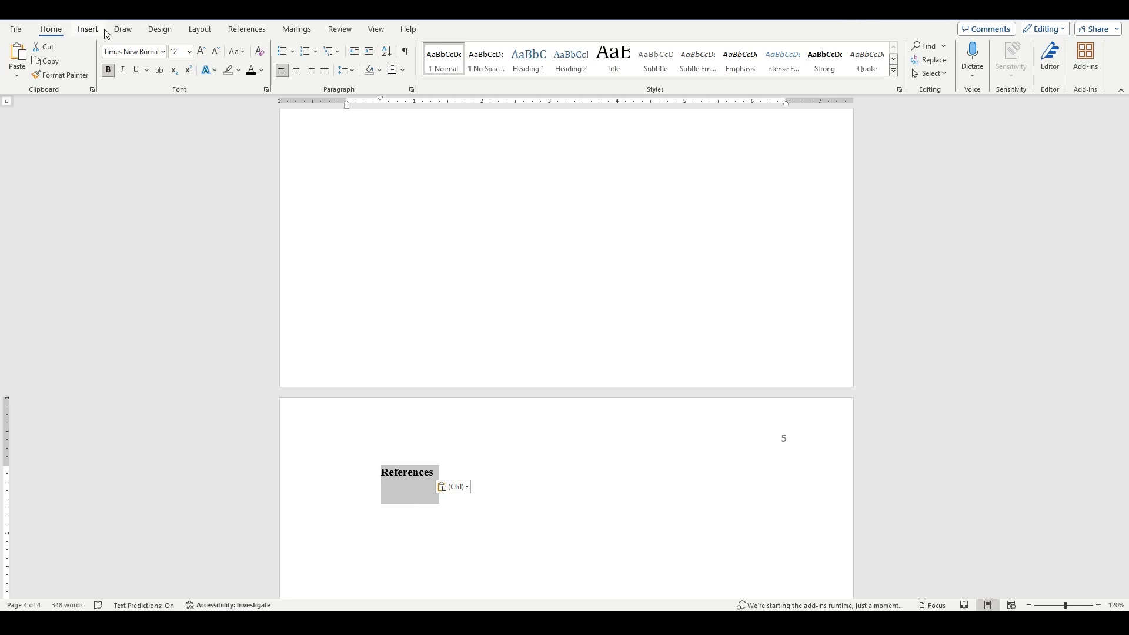
left_click(298, 71)
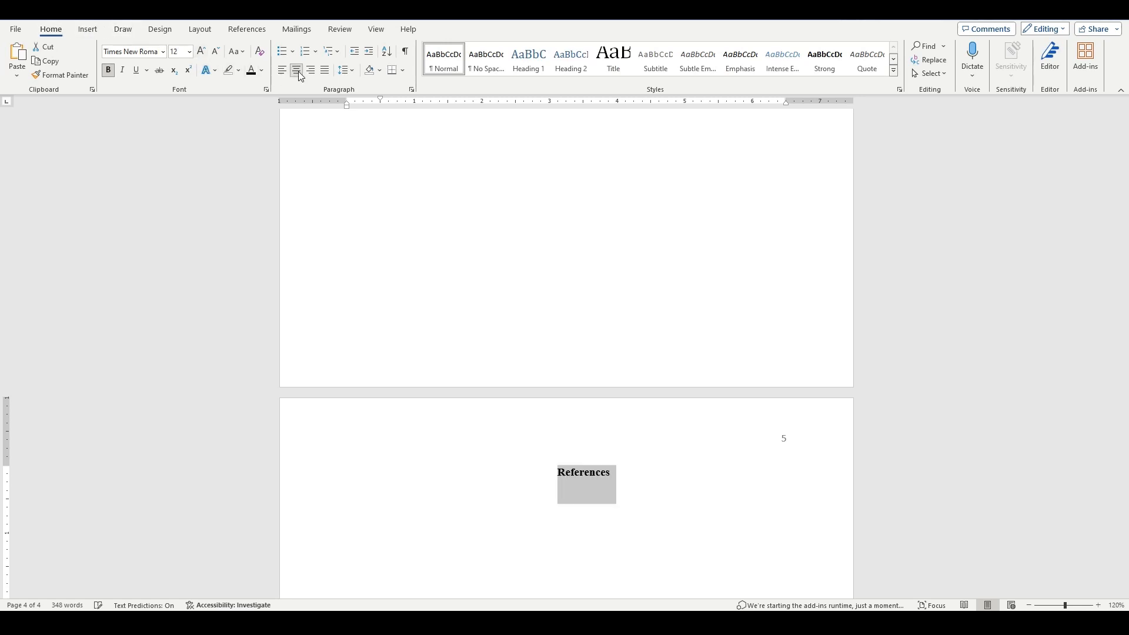
Start a new left-aligned line below the "References" heading.
left_click(629, 478)
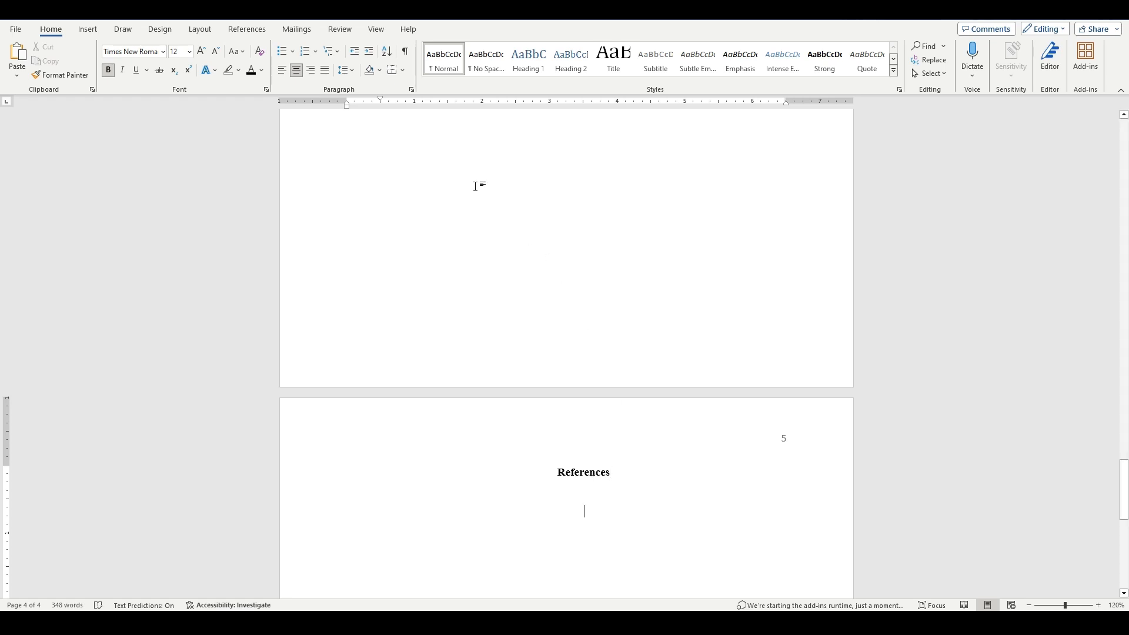
left_click(282, 70)
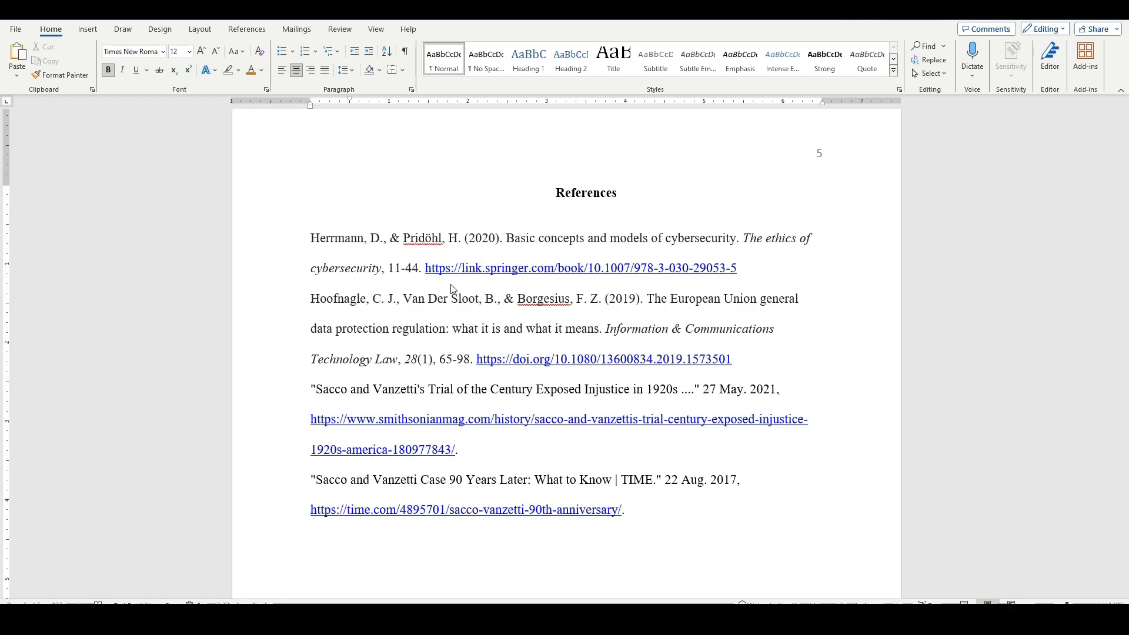
left_click(635, 203)
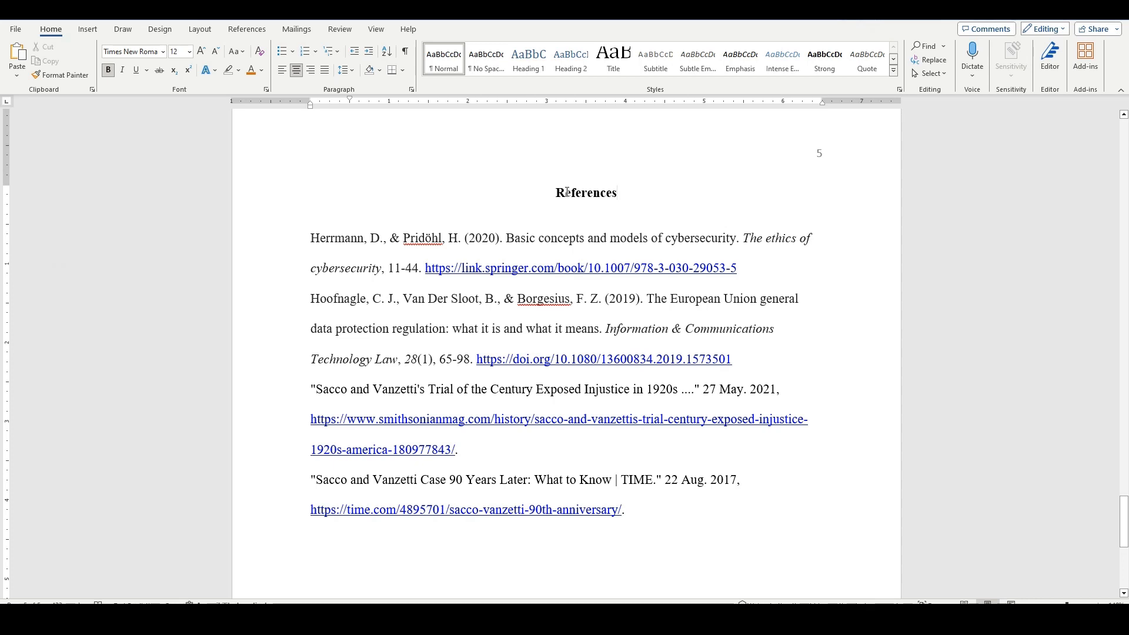
triple_click(647, 202)
left_click(653, 202)
Apply a 0.5" hanging indent to all four entries in the references list.
left_click_drag(311, 238, 710, 515)
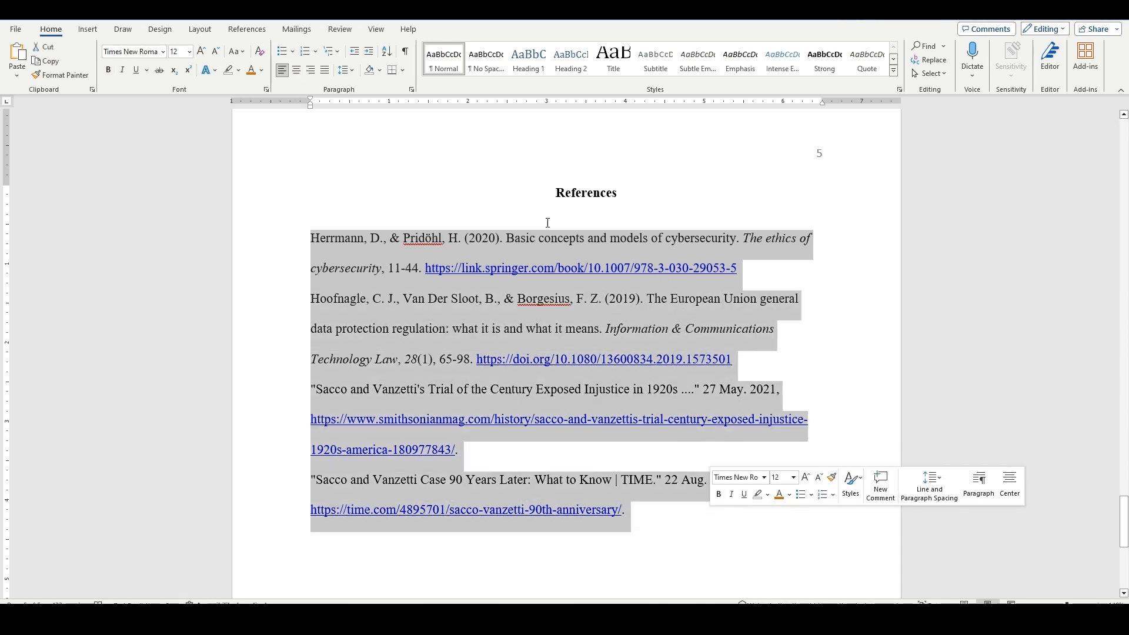
left_click(411, 90)
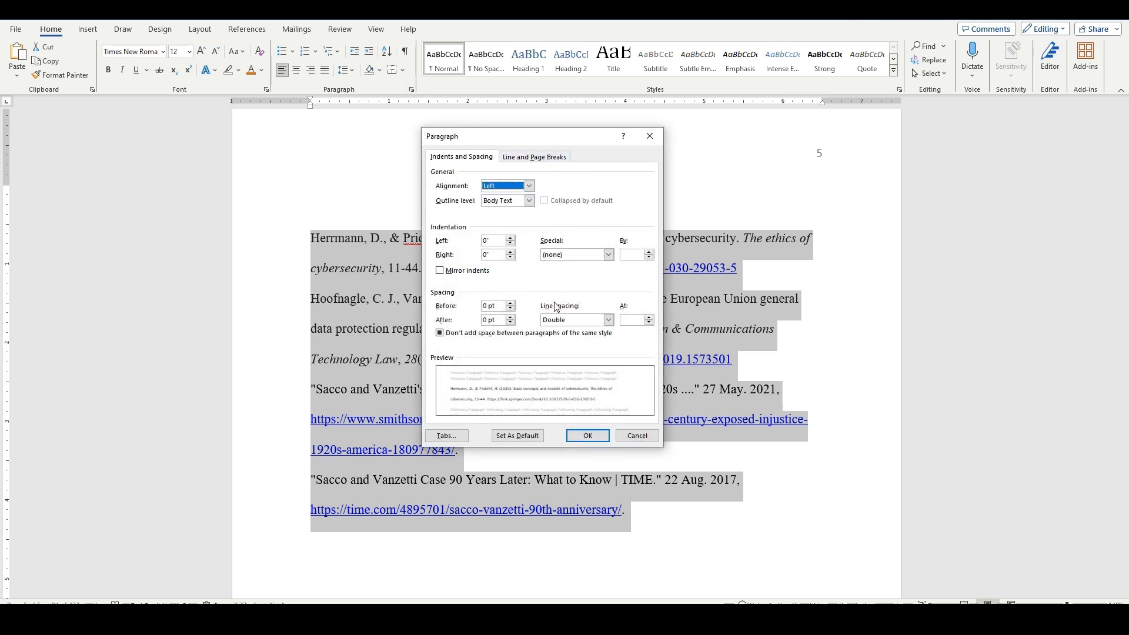
left_click(611, 256)
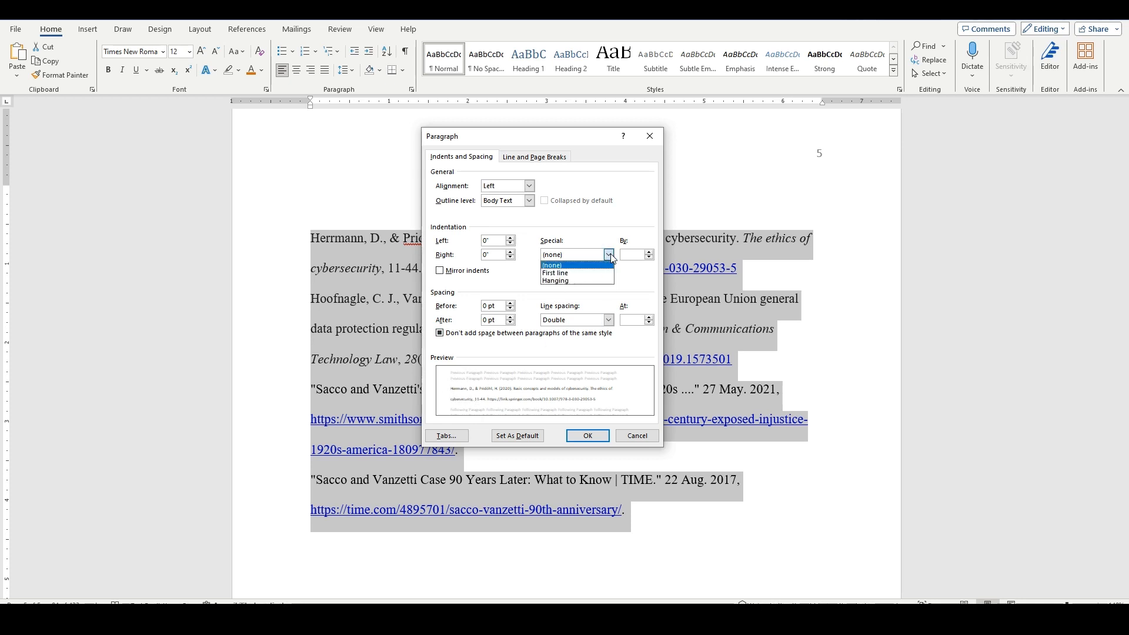
left_click(569, 282)
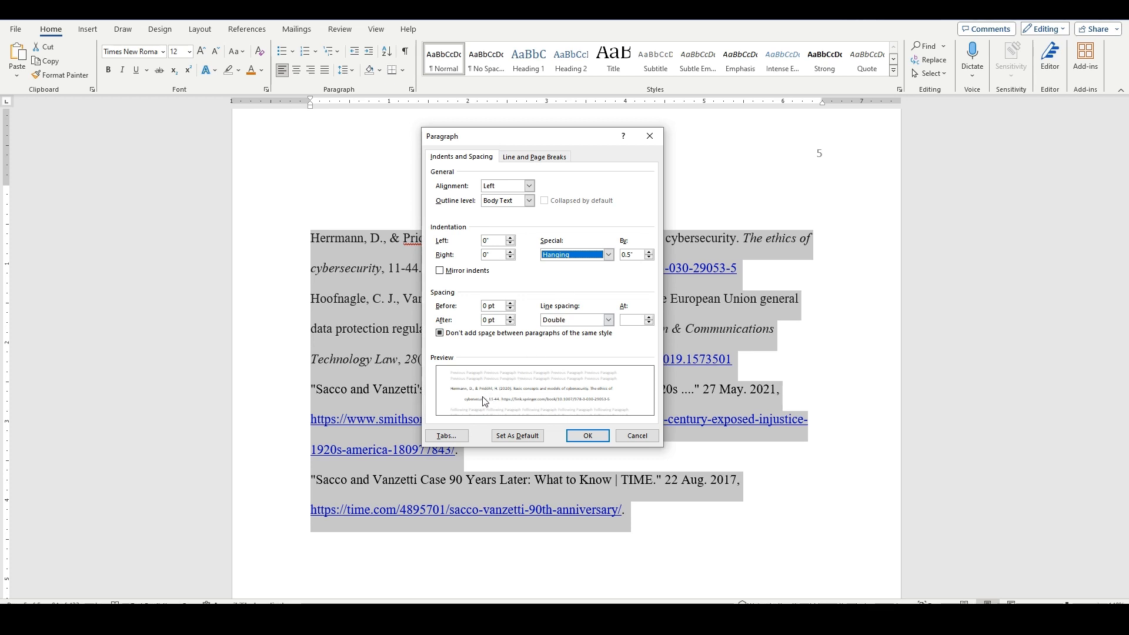
left_click(586, 436)
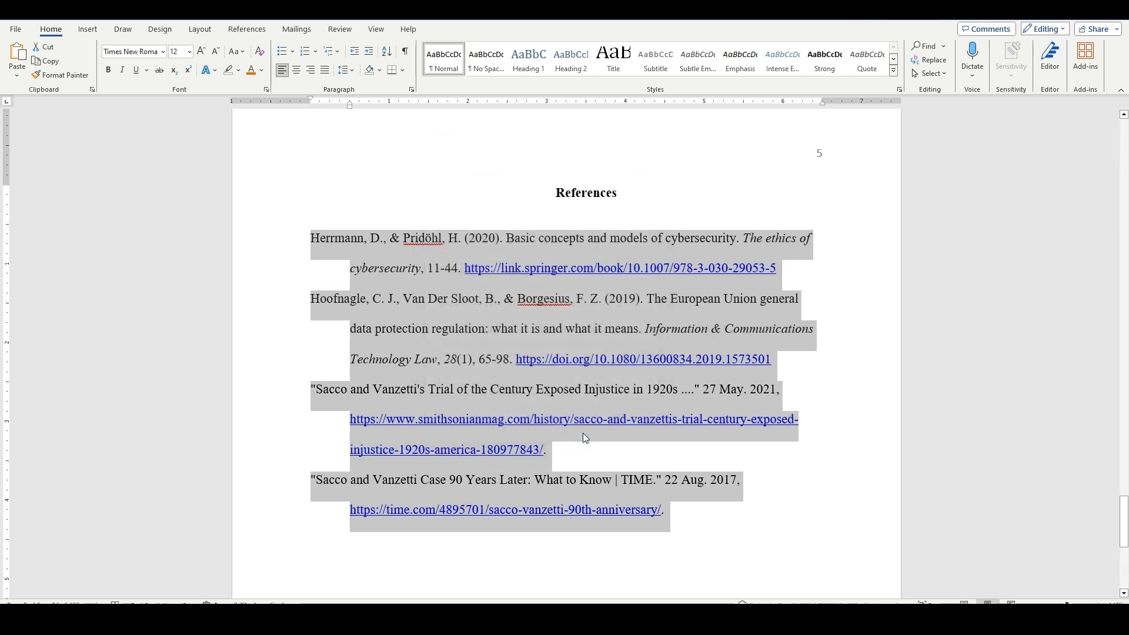
left_click(638, 296)
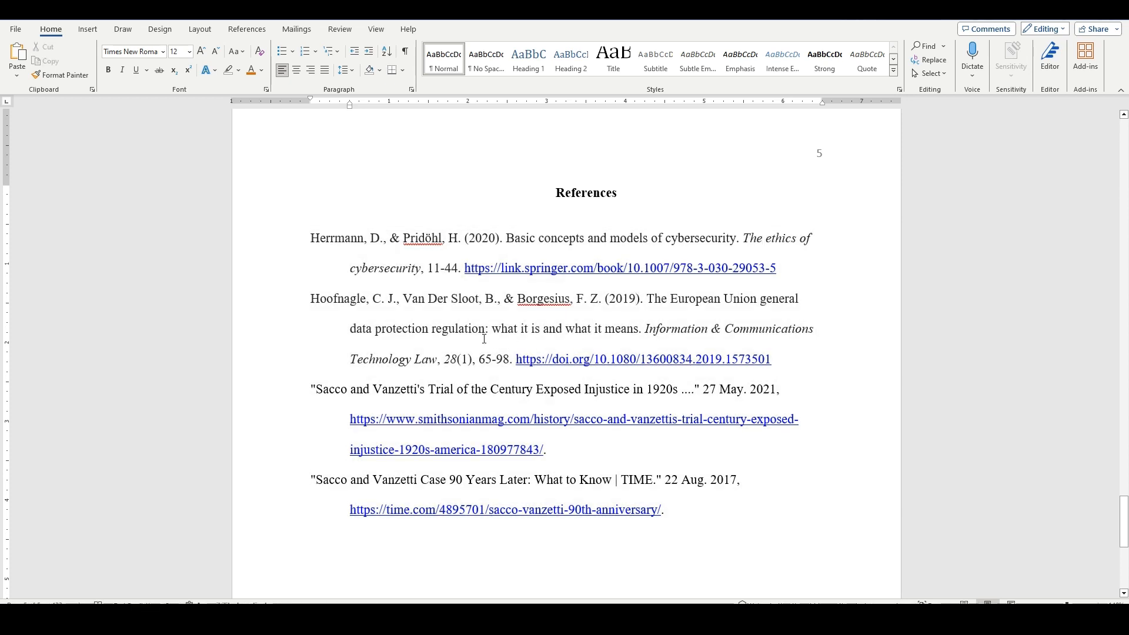
Add the text "Sacco and Vanzetti" on a new line below the last reference, leaving a blank line between them.
scroll(480, 339, "down", 8)
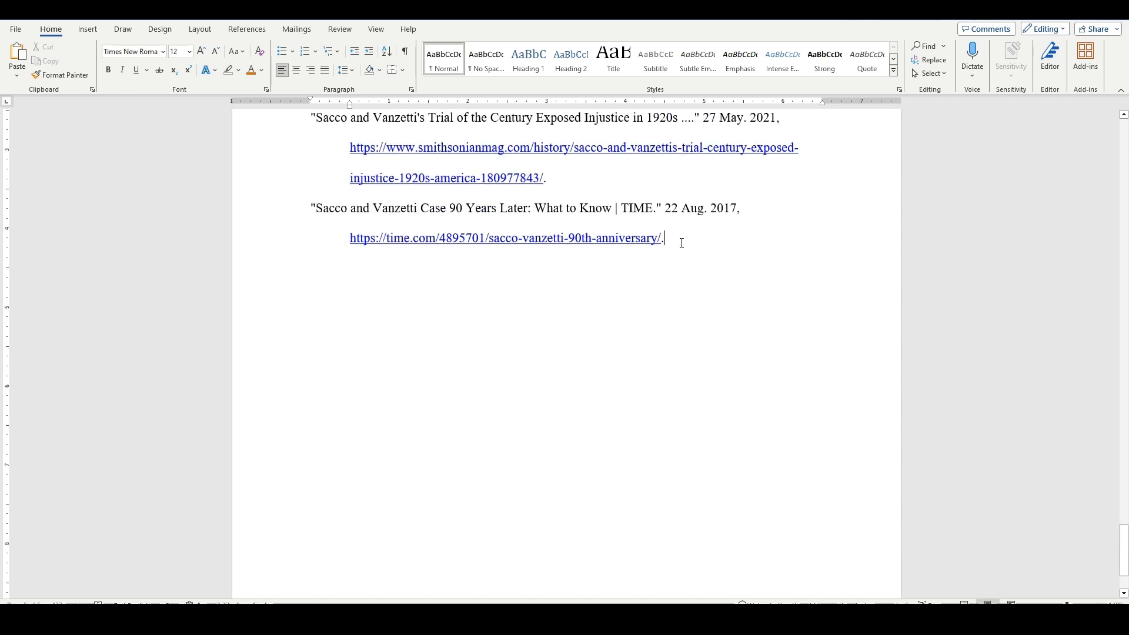
key("Return")
type("D")
key("BackSpace")
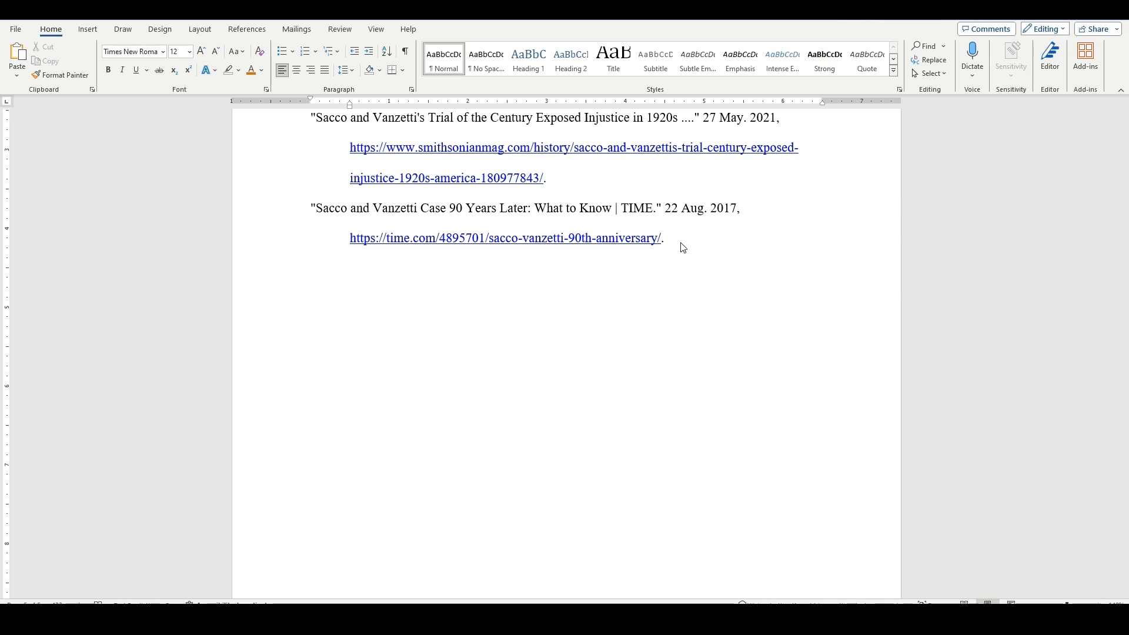
type("Sacco and Va")
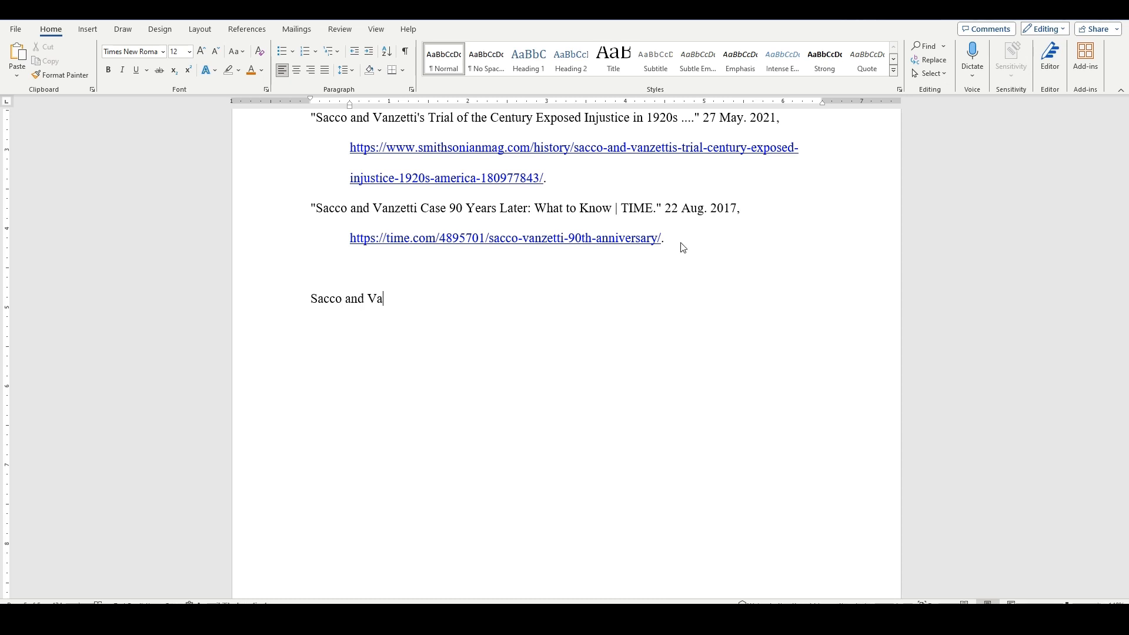
type("nzetti")
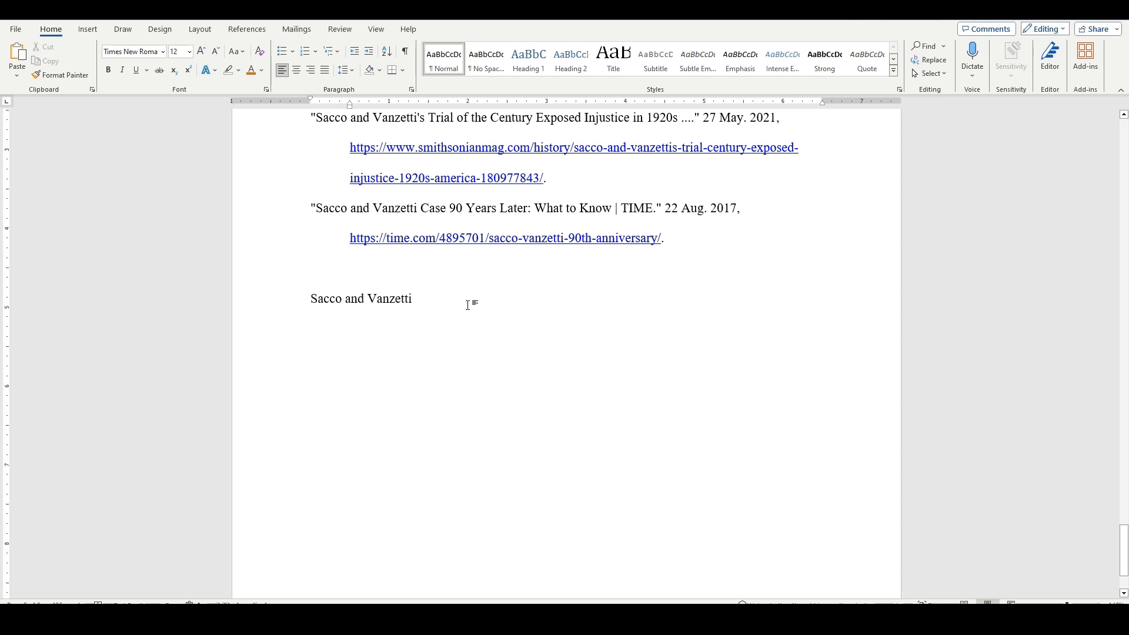
Look up the text "Sacco and Vanzetti" online and insert a citation of the smithsonianmag.com result on a new line below it.
left_click_drag(421, 300, 318, 300)
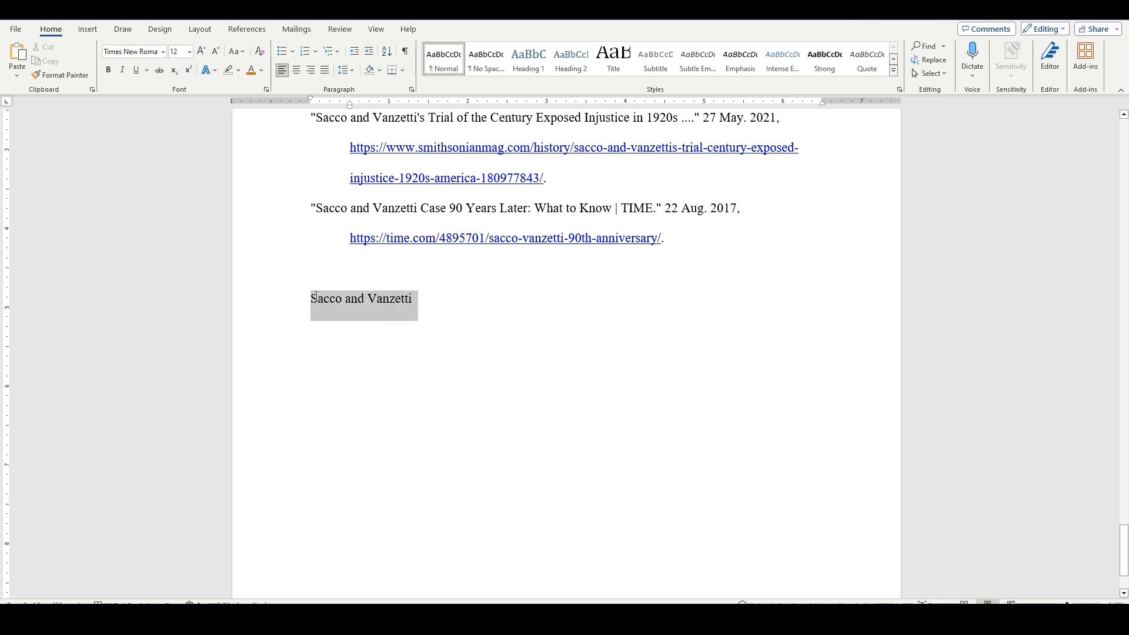
right_click(334, 301)
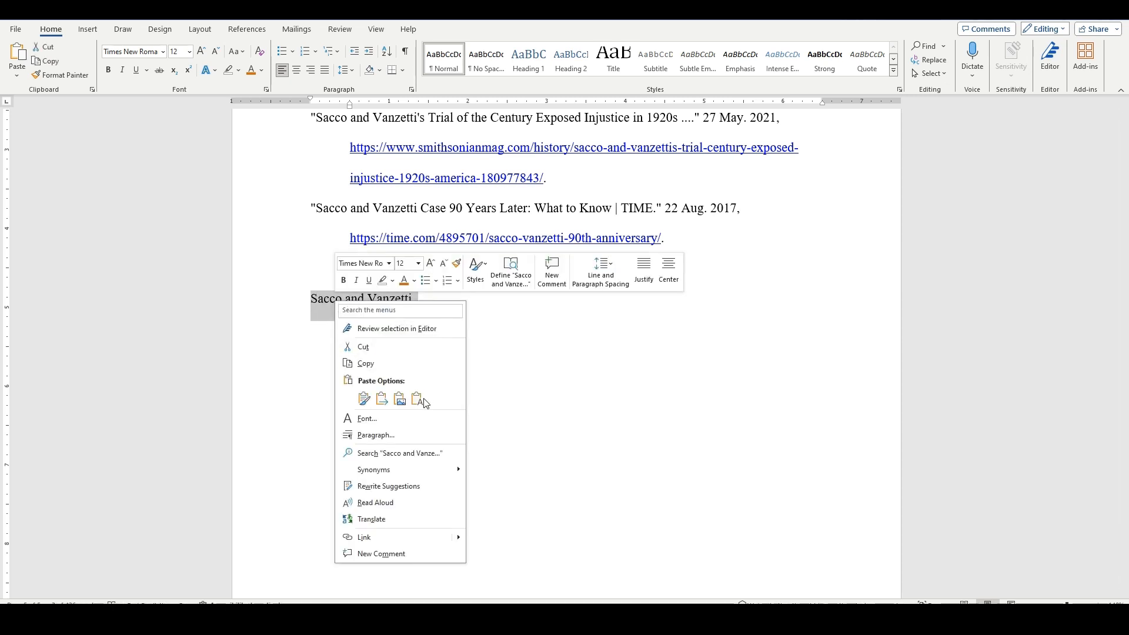
left_click(399, 453)
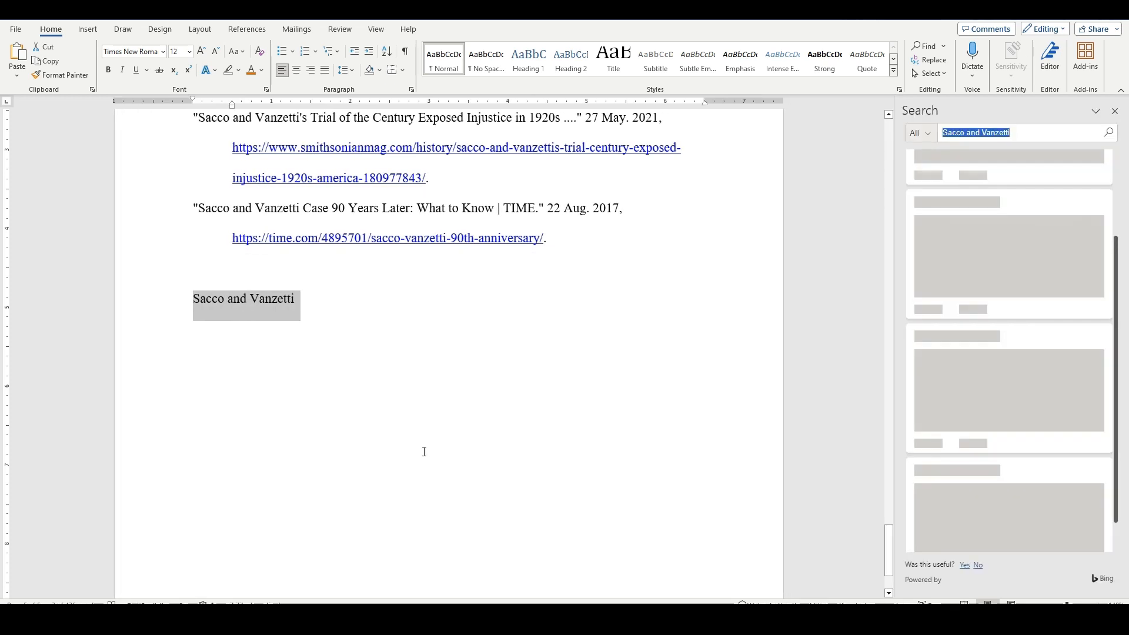
left_click(378, 337)
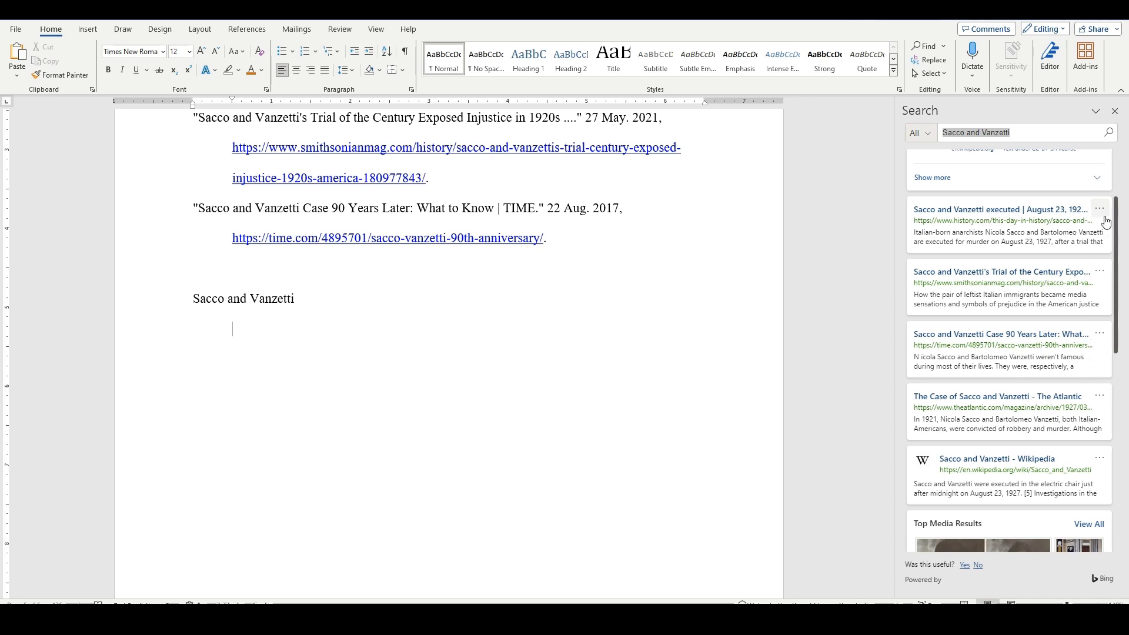
left_click(1100, 272)
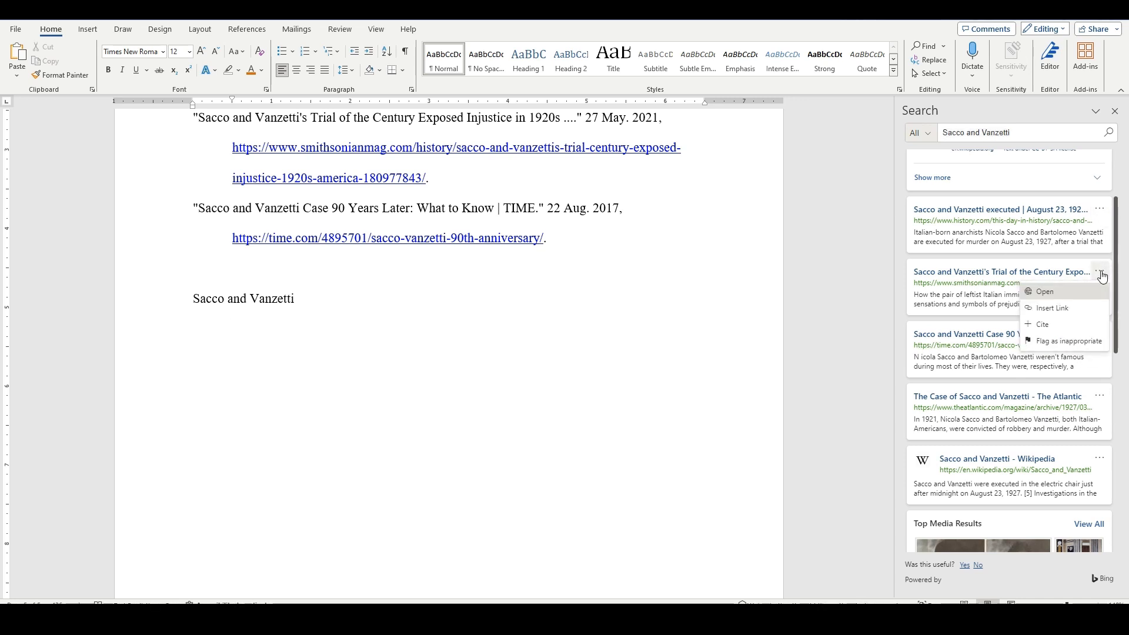
left_click(1044, 324)
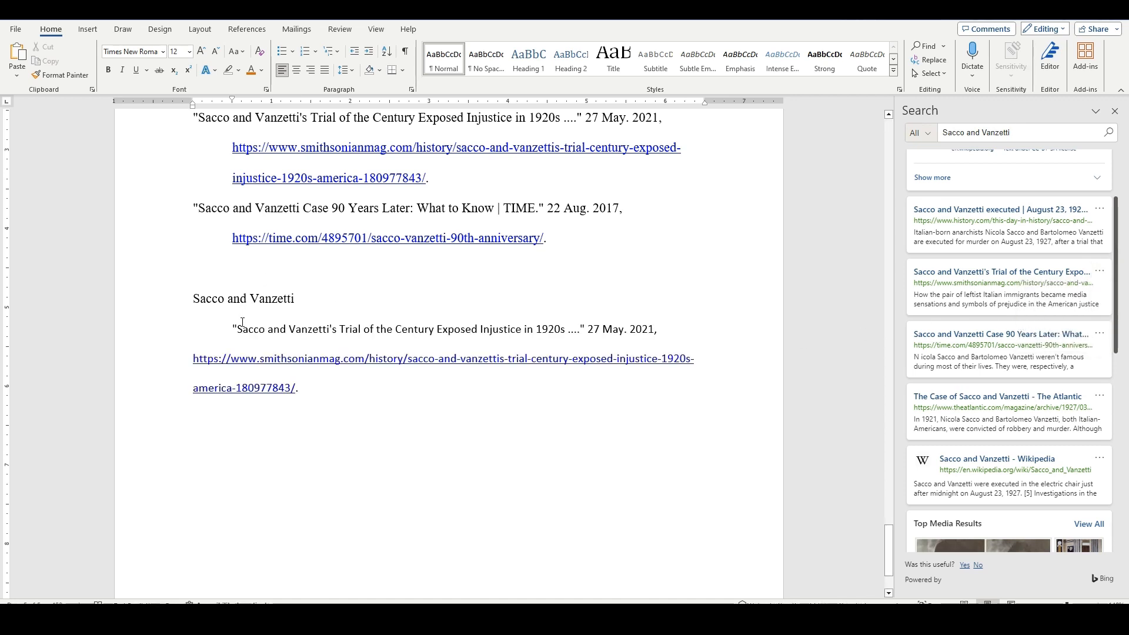
left_click(317, 390)
key("Return")
left_click(1098, 334)
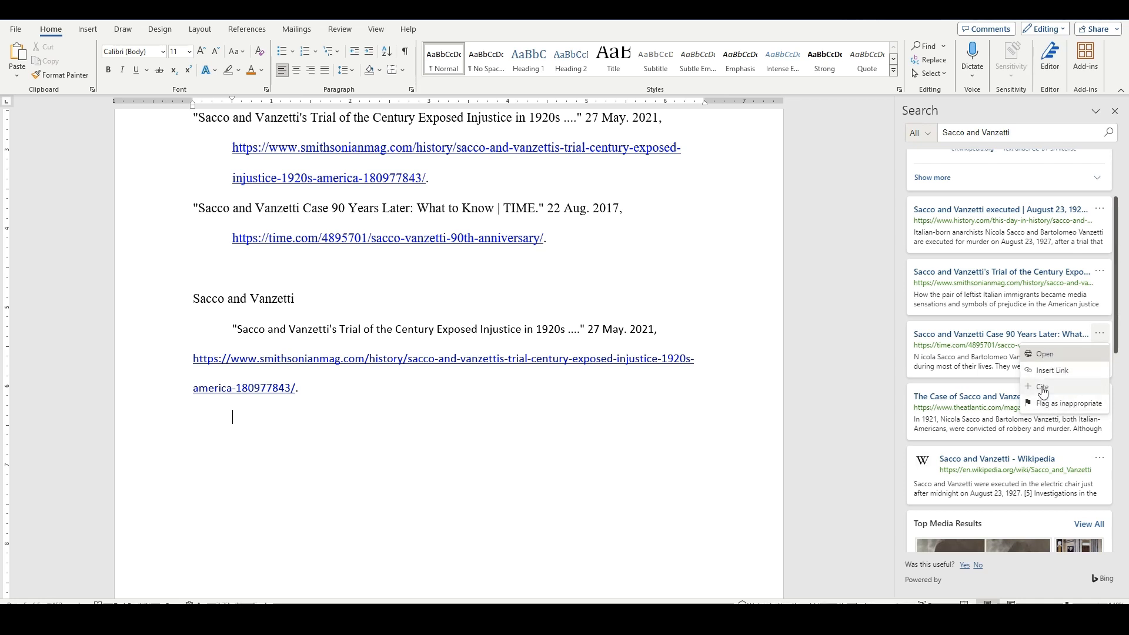
left_click(314, 389)
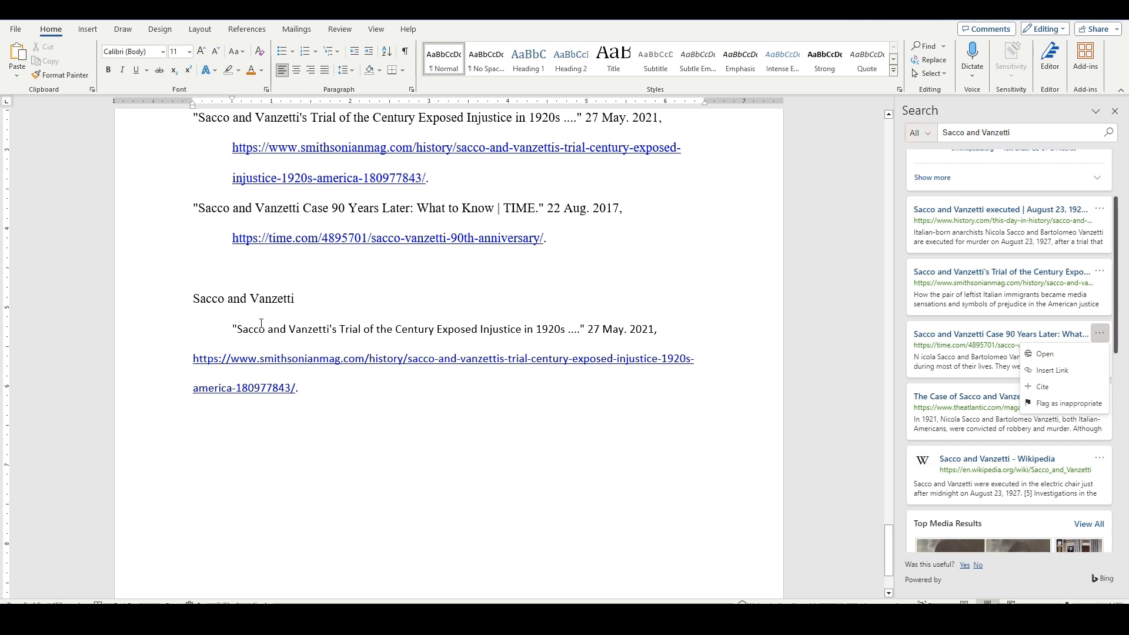
Apply a 0.5" hanging indent to the inserted smithsonianmag.com citation.
left_click_drag(203, 298, 390, 328)
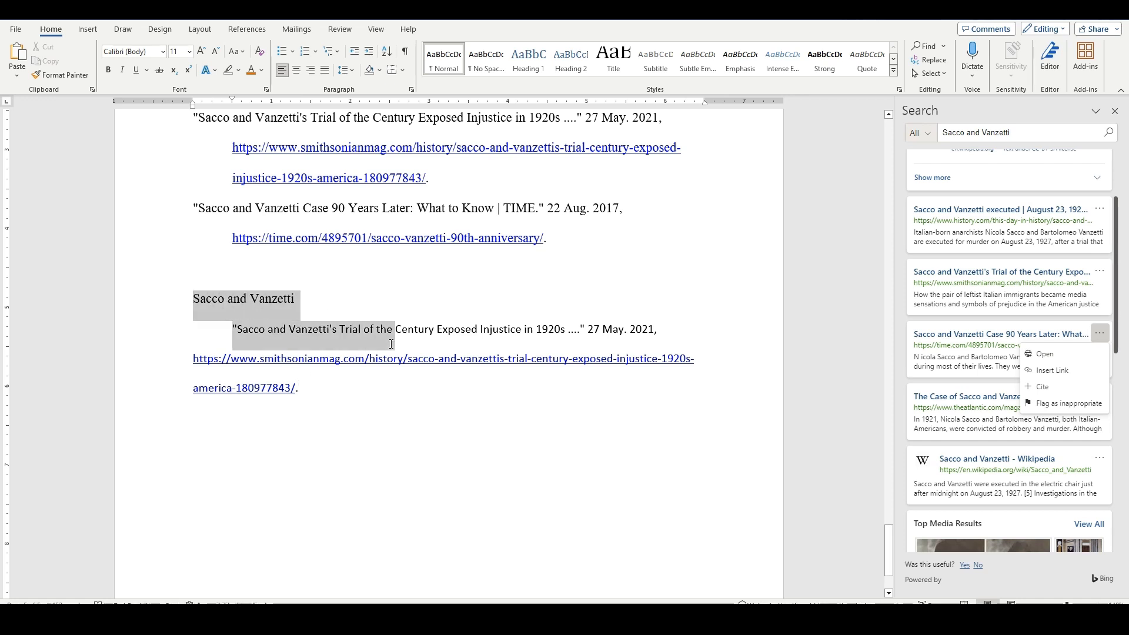
left_click(359, 382)
left_click_drag(235, 330, 385, 385)
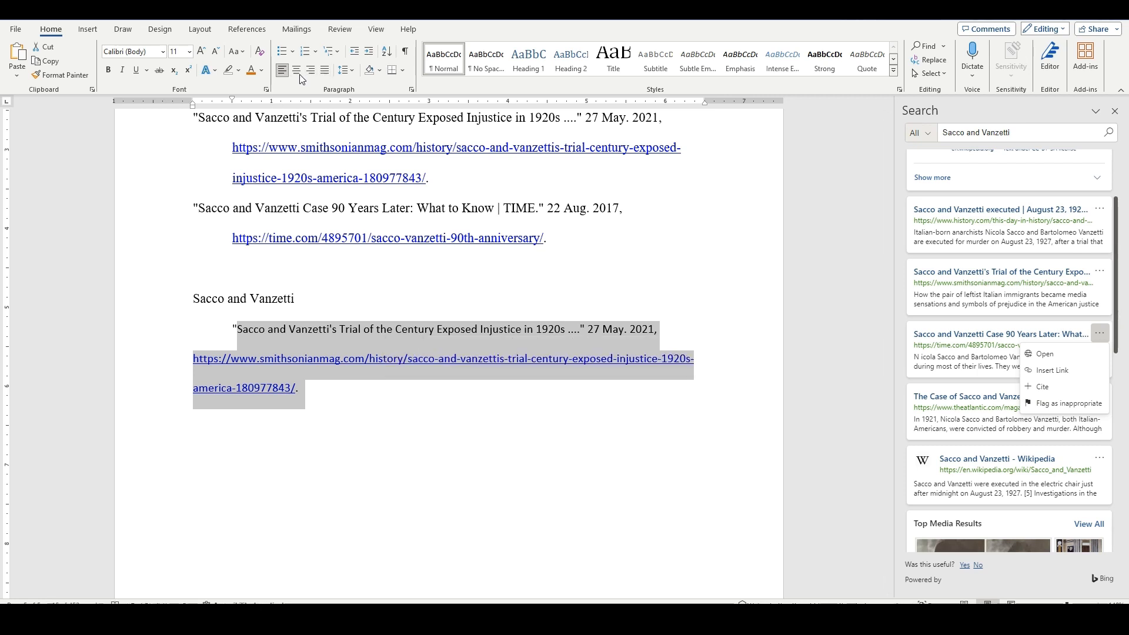
left_click(411, 90)
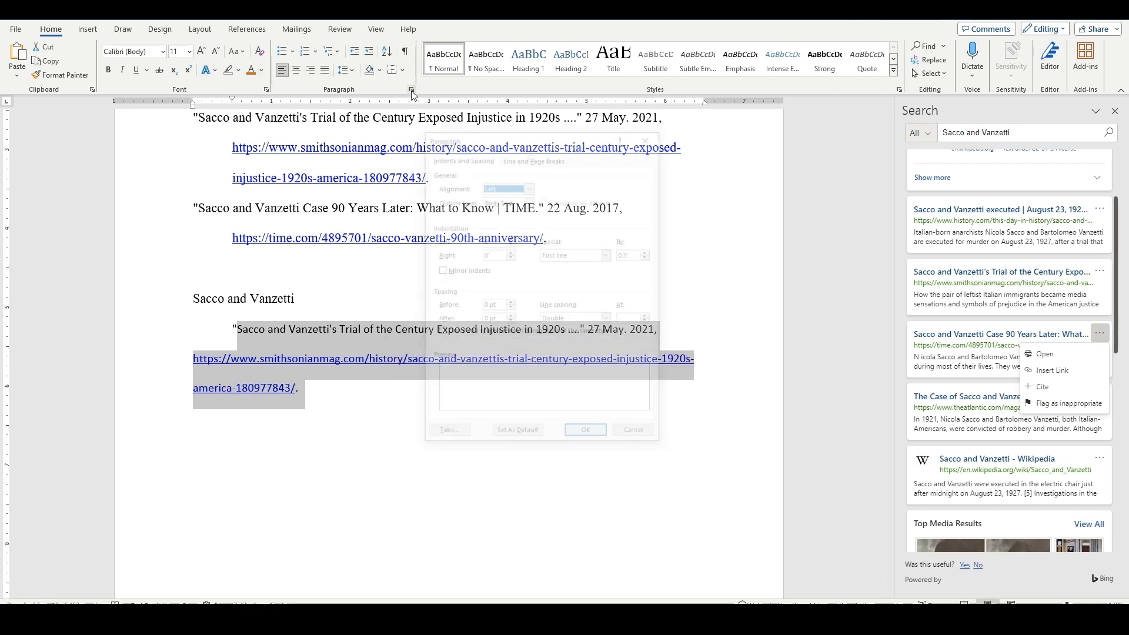
left_click(608, 255)
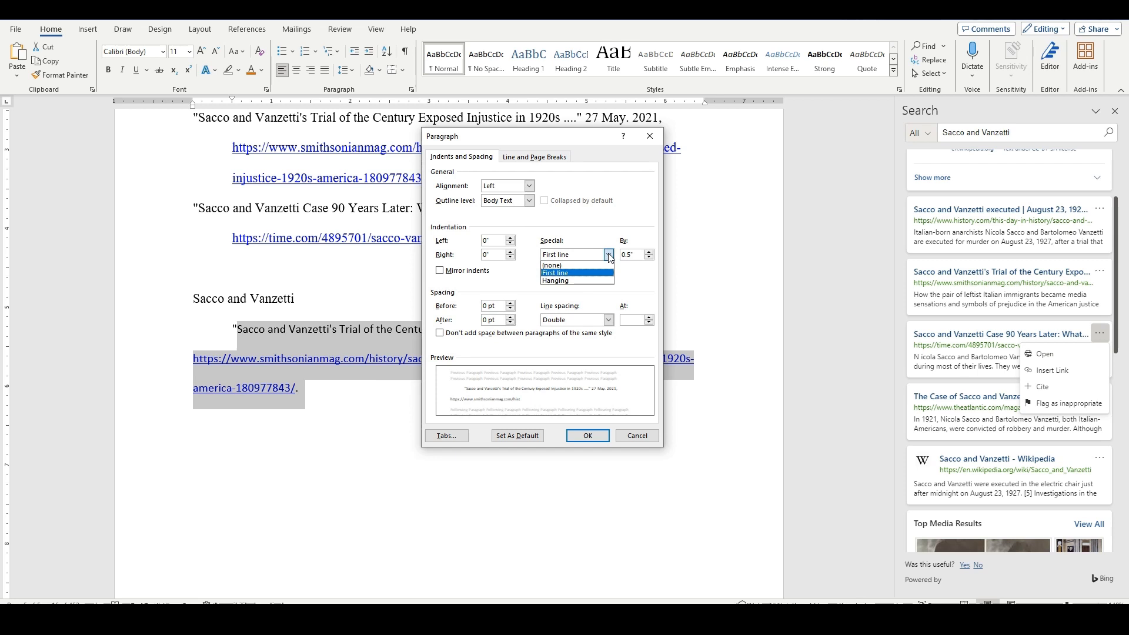
left_click(589, 281)
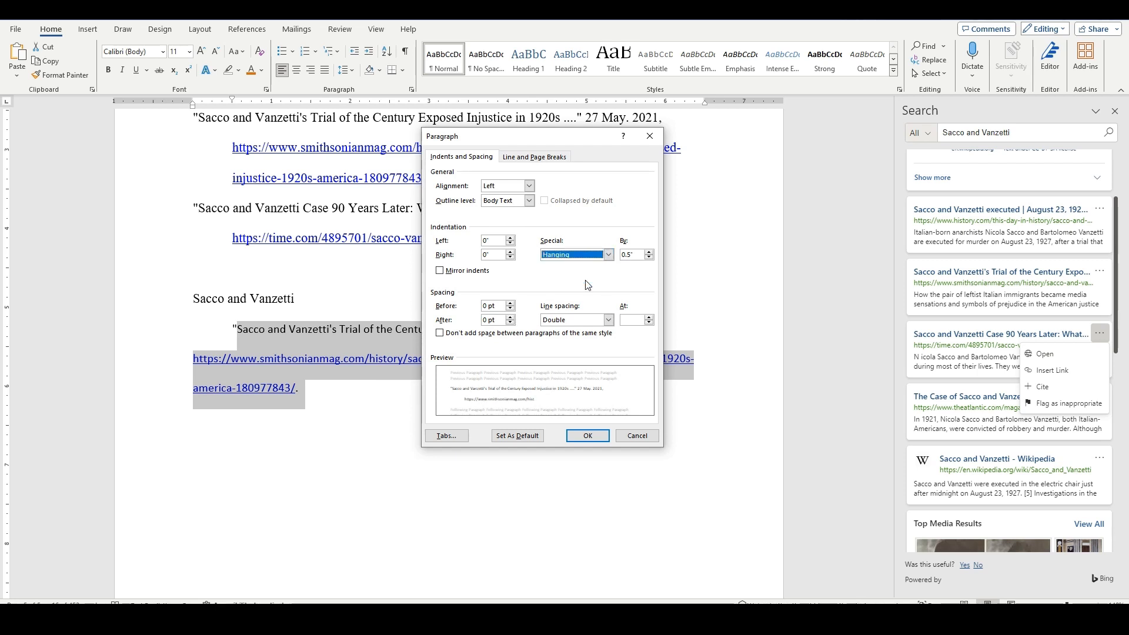
left_click(588, 436)
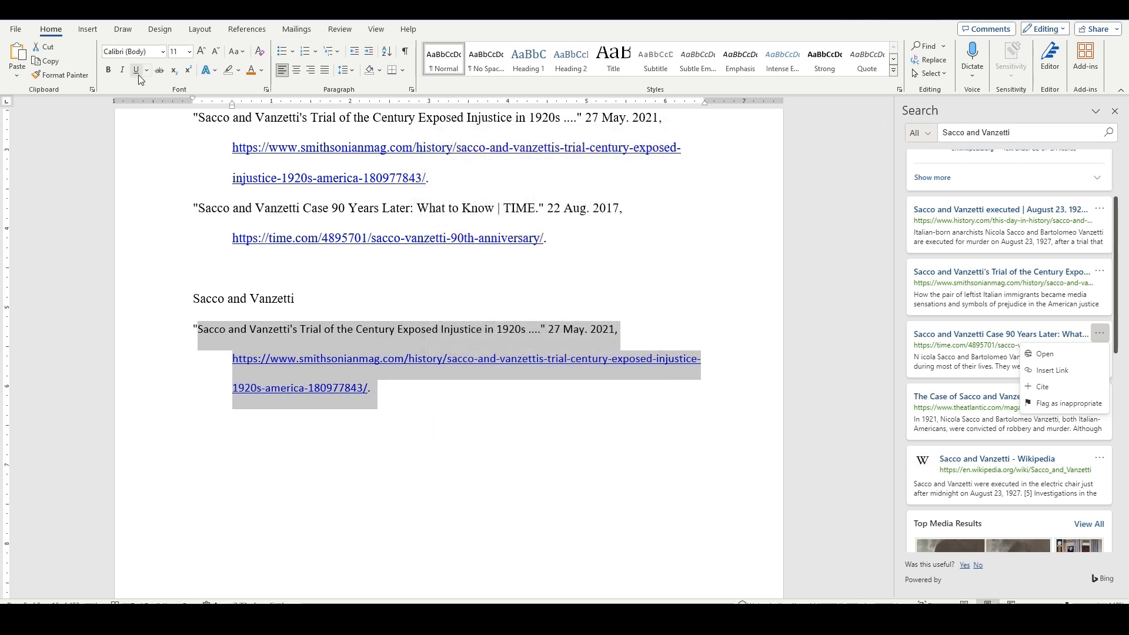
Set the inserted citation's font to Times New Roman, size 12.
left_click(163, 51)
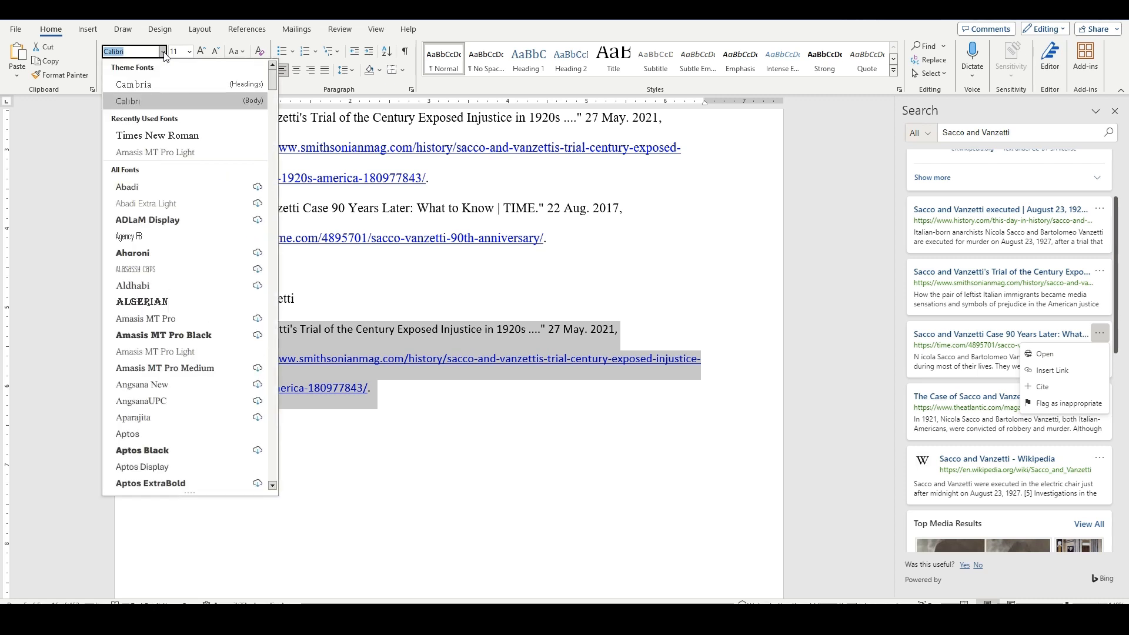
left_click(184, 135)
left_click(189, 51)
left_click(180, 120)
Delete the "Sacco and Vanzetti" search text and the blank line above it so the citation follows the other references.
left_click(319, 301)
key("BackSpace")
key("BackSpace")
key("BackSpace")
key("BackSpace")
key("BackSpace")
key("BackSpace")
key("BackSpace")
key("BackSpace")
key("BackSpace")
key("BackSpace")
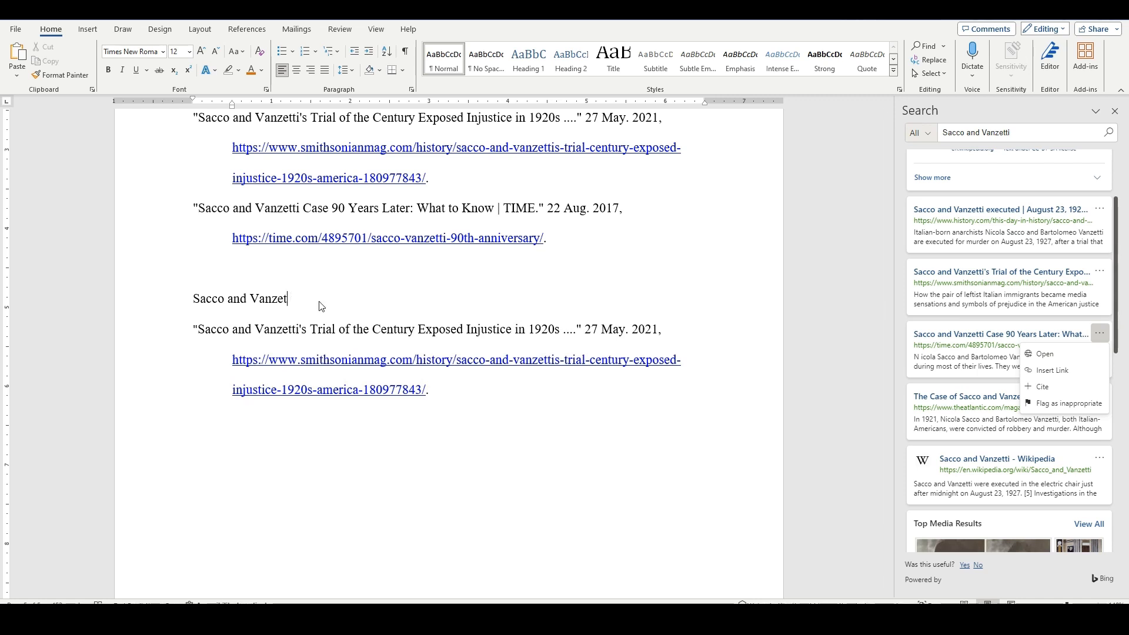
key("BackSpace")
key("BackSpace")
key("BackSpace")
key("BackSpace")
key("BackSpace")
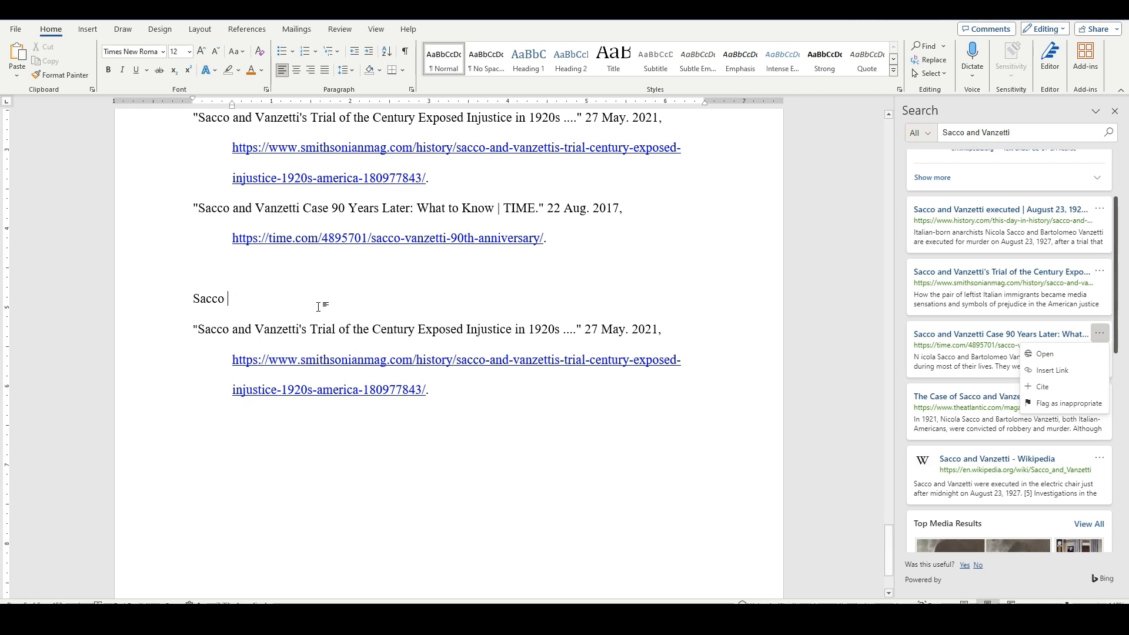
key("BackSpace")
key("BackSpace")
key("BackSpace")
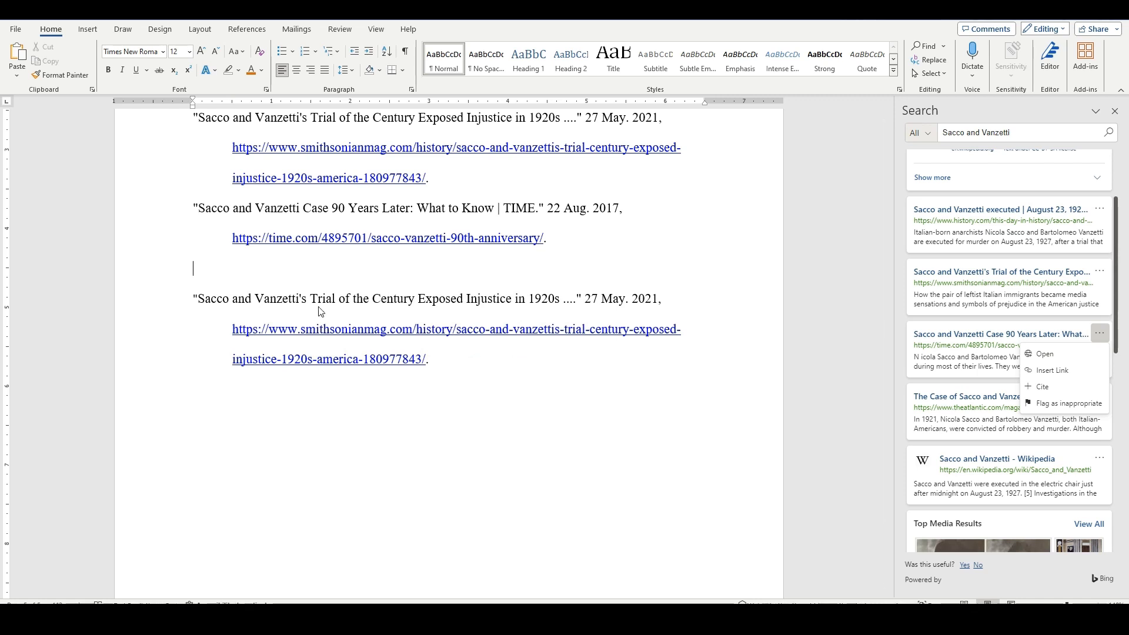
scroll(425, 350, "up", 4)
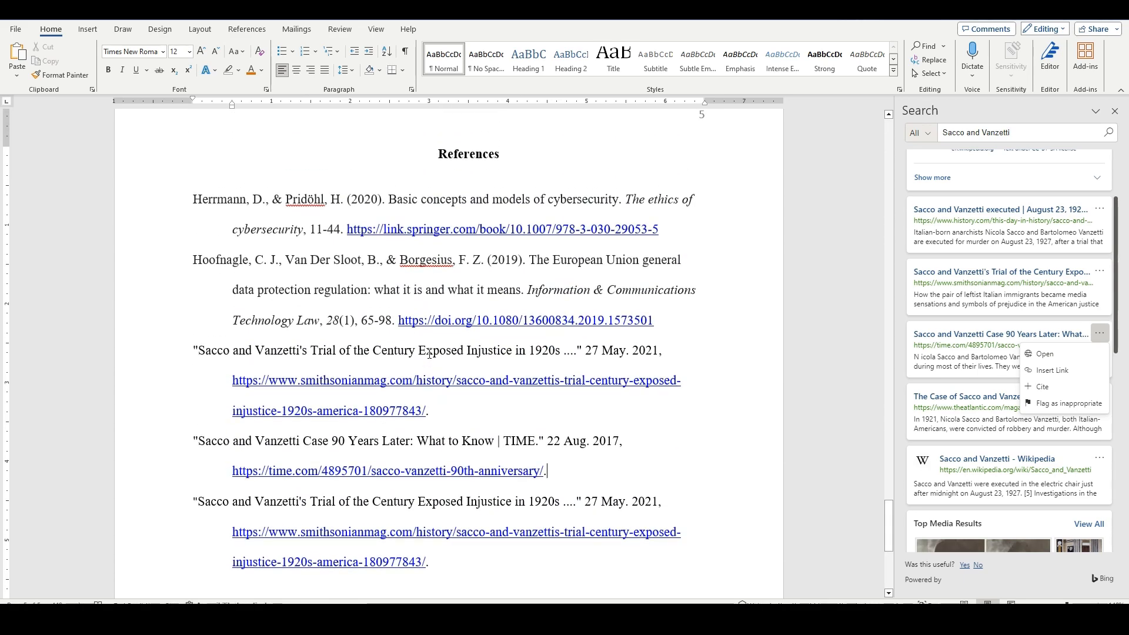
left_click_drag(176, 199, 663, 325)
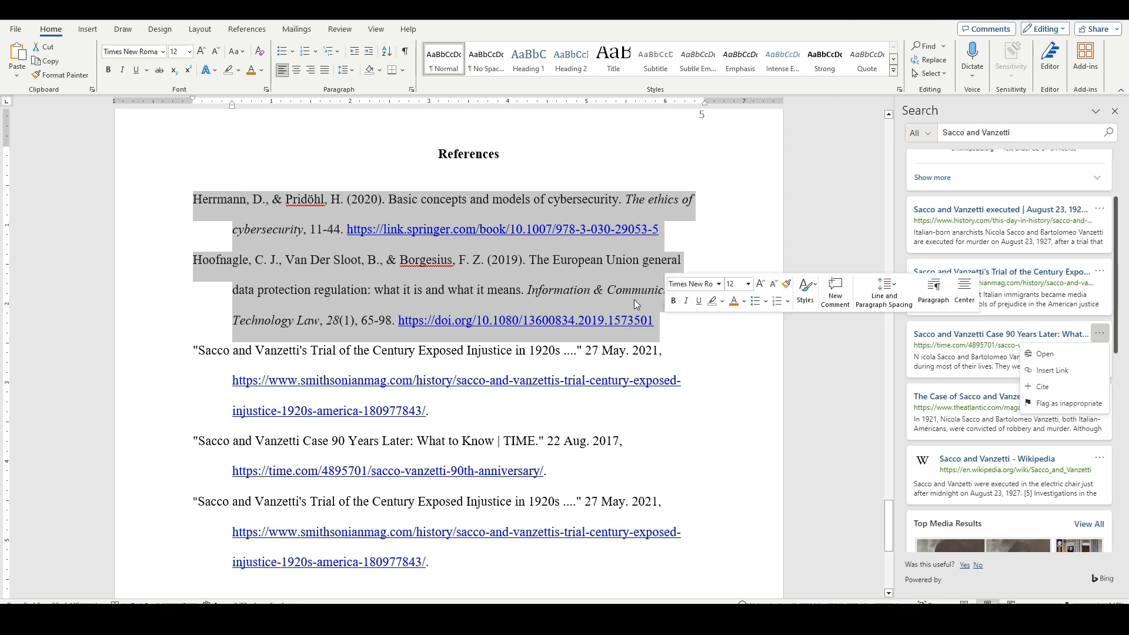
left_click(552, 172)
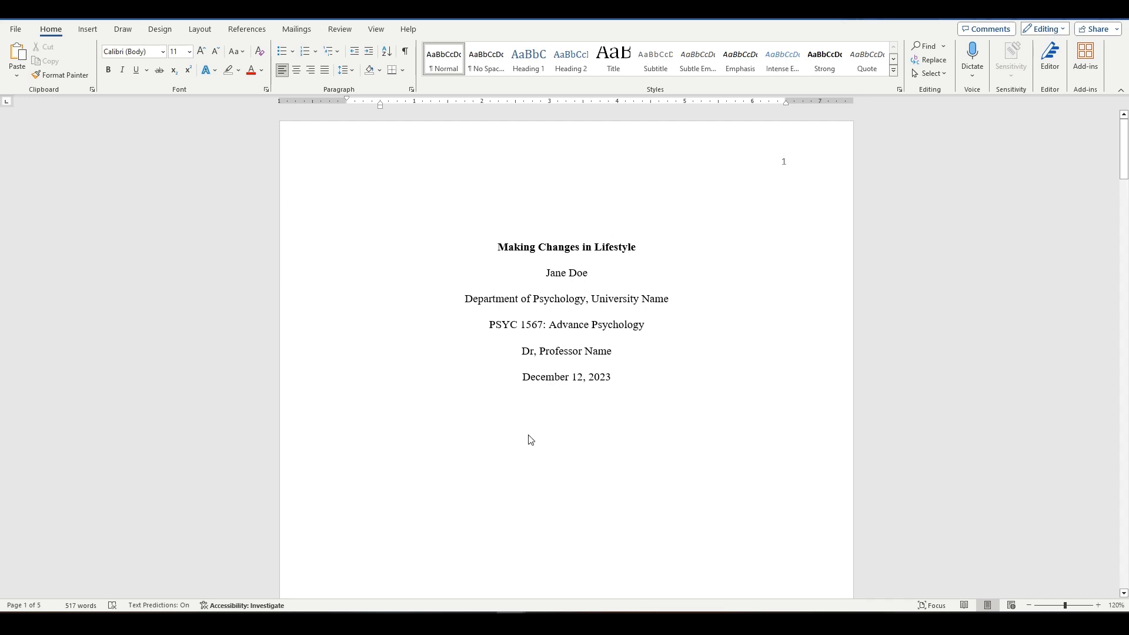
Show paragraph marks and other hidden formatting symbols in the document.
left_click(406, 52)
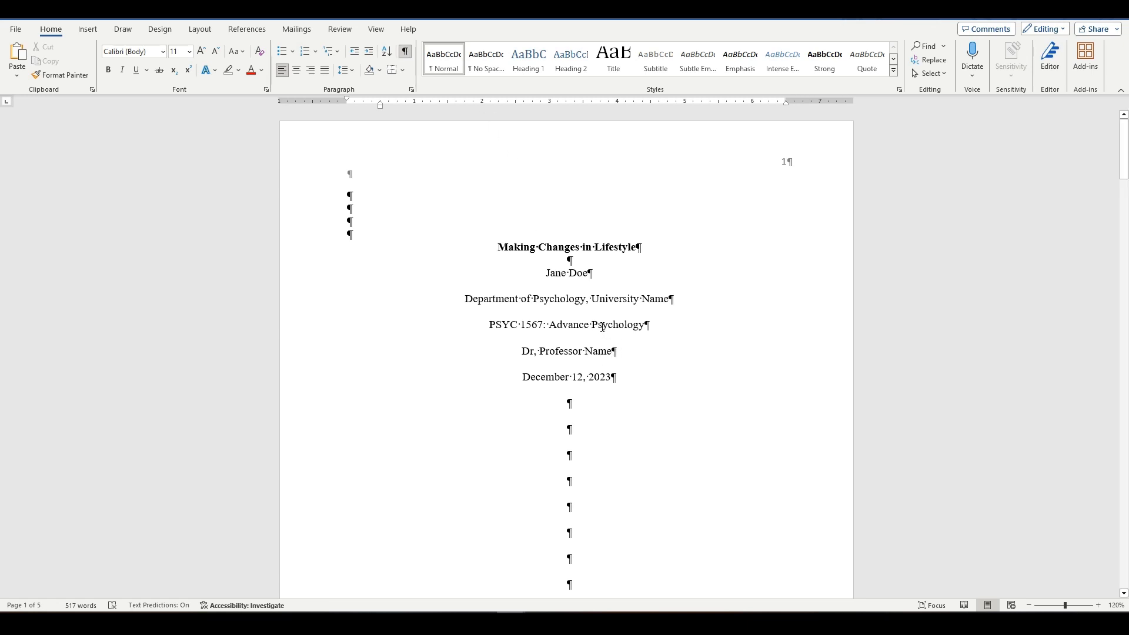
Examine the paragraph marks, heading levels and blank lines on the title page and across all pages of the paper.
scroll(603, 326, "down", 7)
scroll(601, 327, "down", 5)
scroll(482, 349, "up", 2, "ctrl")
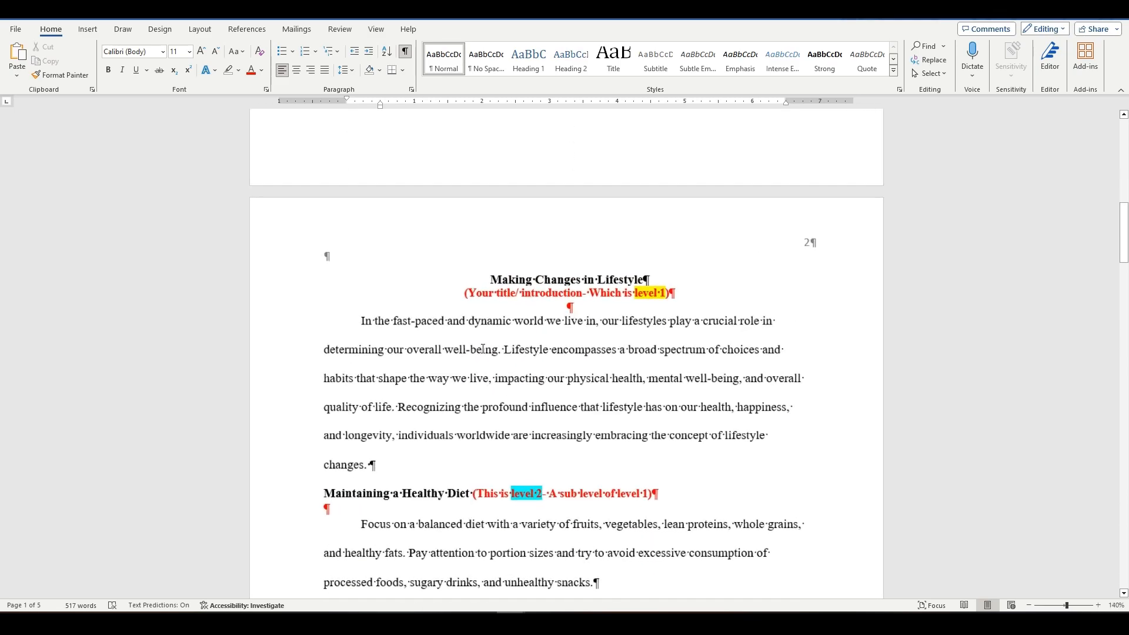
scroll(482, 349, "up", 15, "ctrl")
scroll(483, 349, "up", 10, "ctrl")
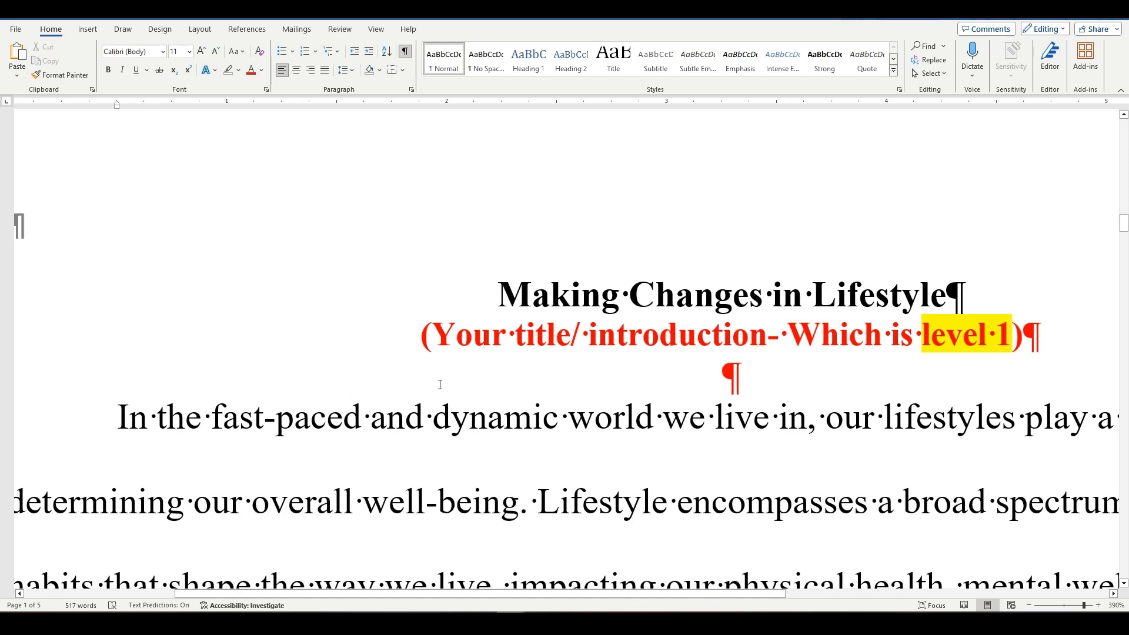
scroll(446, 385, "down", 10, "ctrl")
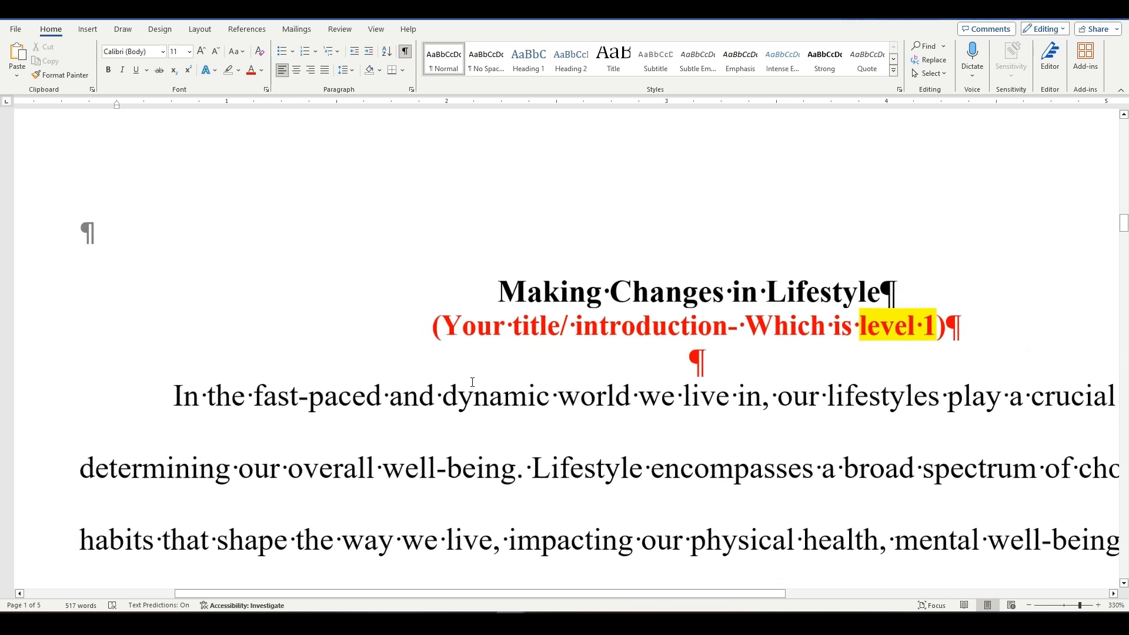
scroll(472, 382, "down", 17, "ctrl")
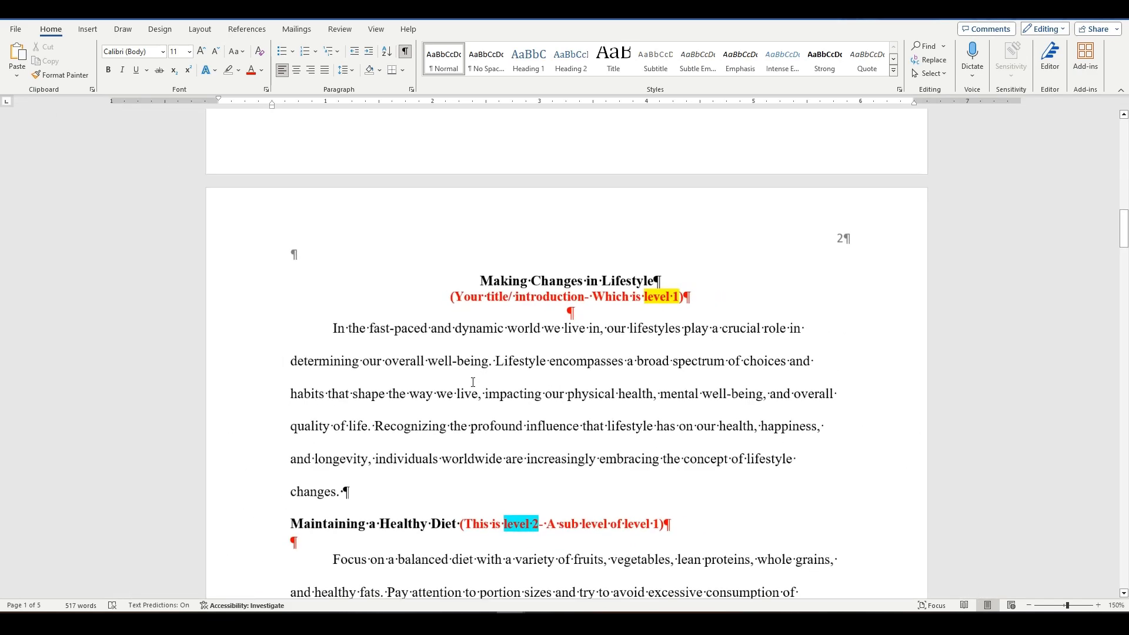
scroll(472, 382, "down", 1, "ctrl")
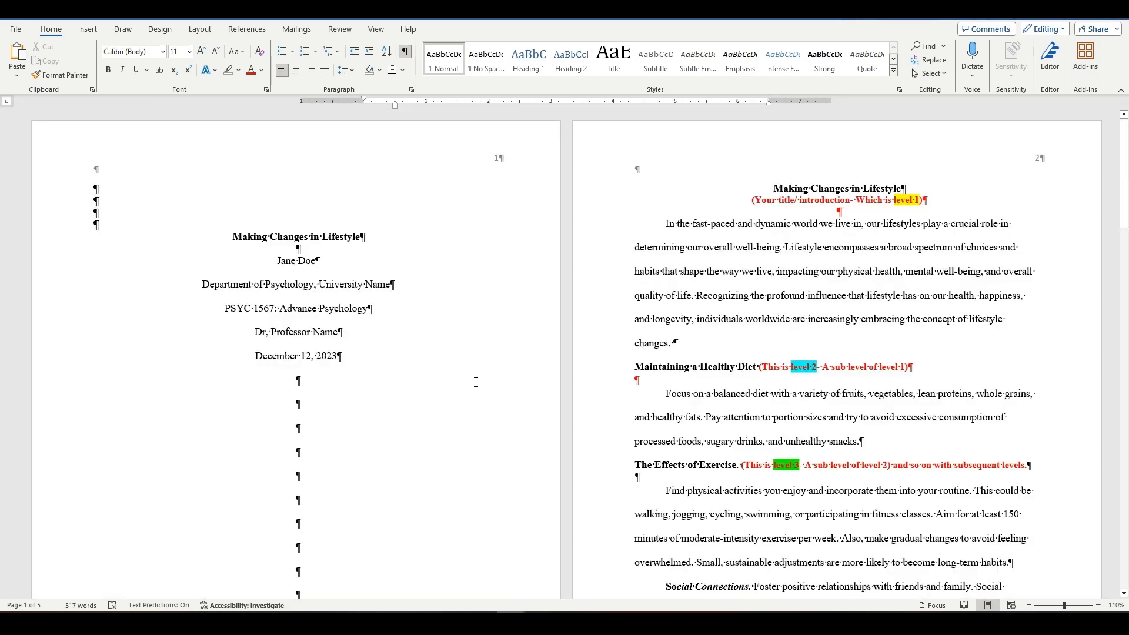
scroll(597, 308, "down", 7, "ctrl")
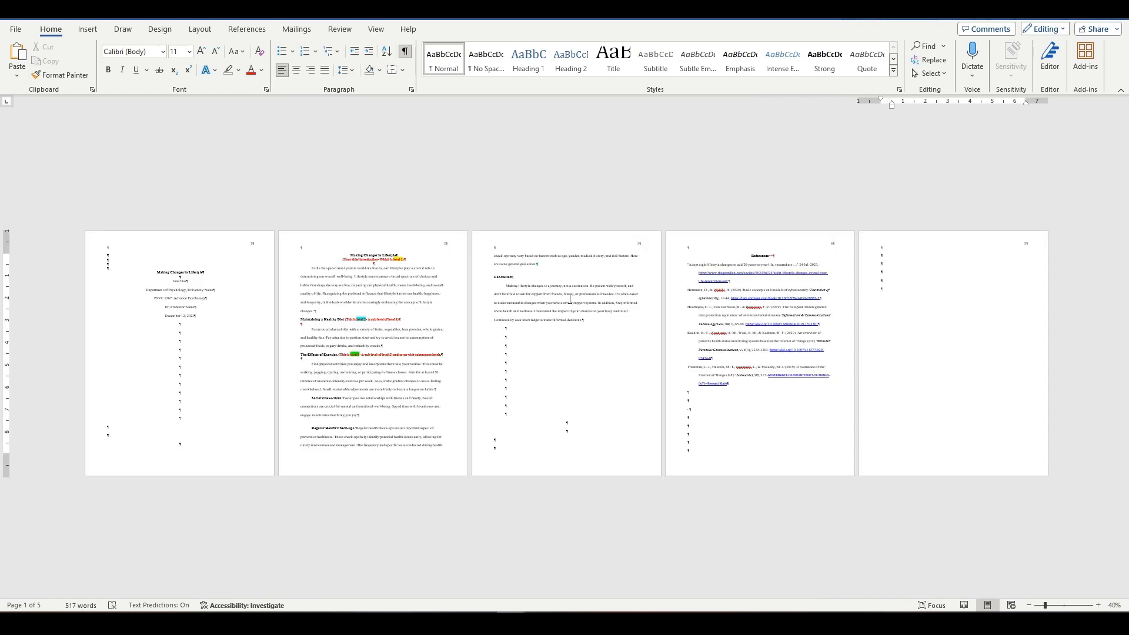
Delete the empty paragraphs on the blank page after the references so that the extra page is removed.
scroll(577, 298, "up", 2, "ctrl")
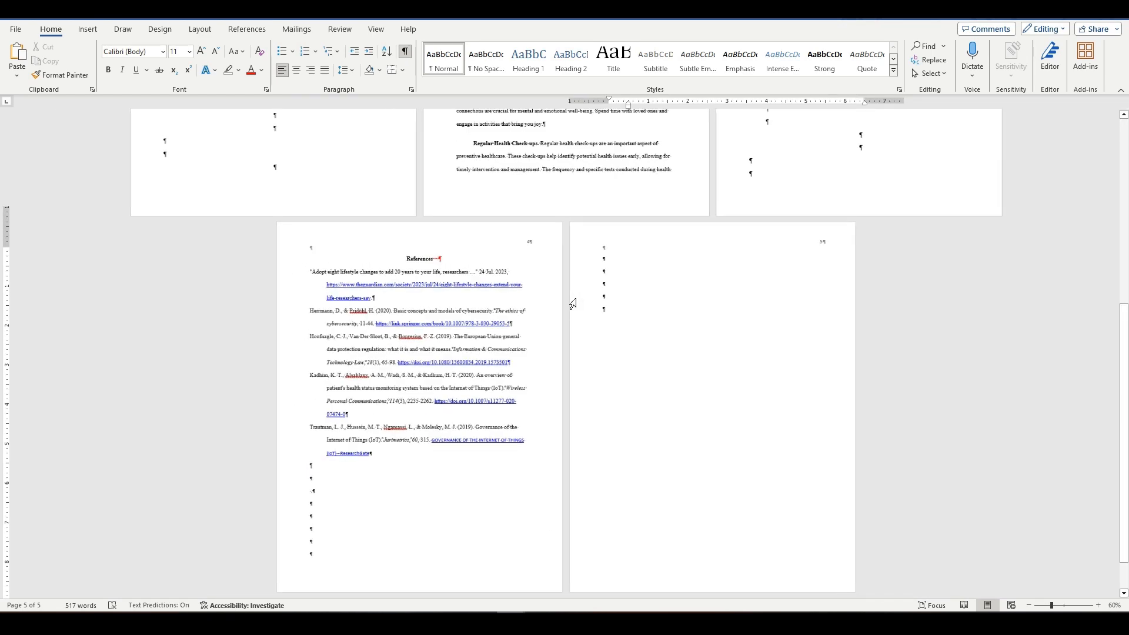
left_click(624, 305)
key("BackSpace")
key("BackSpace")
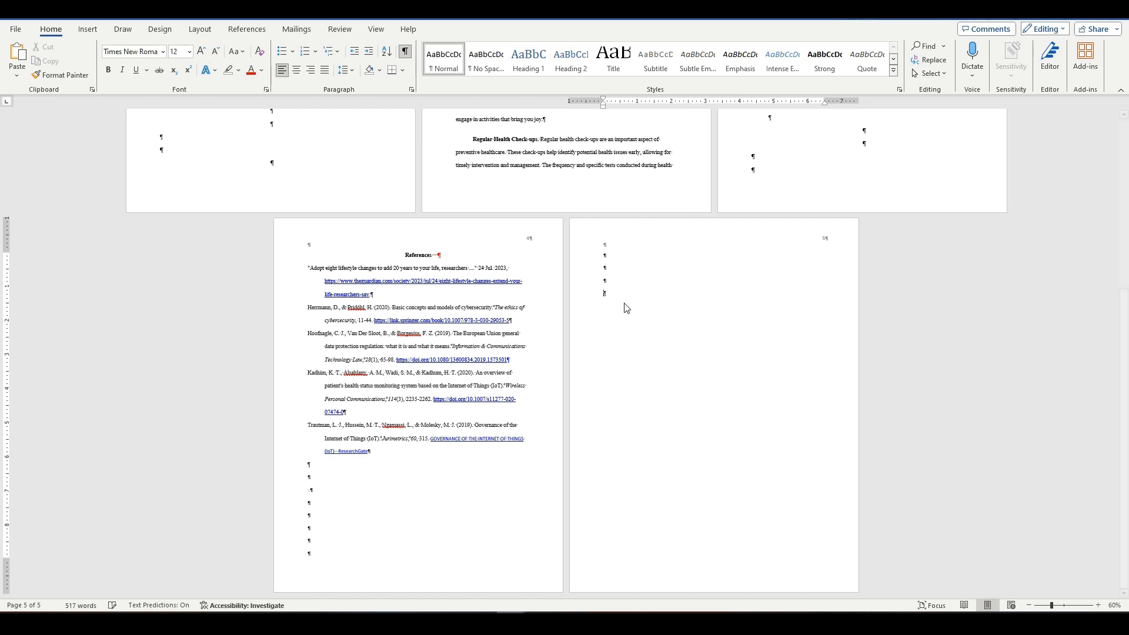
key("BackSpace")
key("BackSpace")
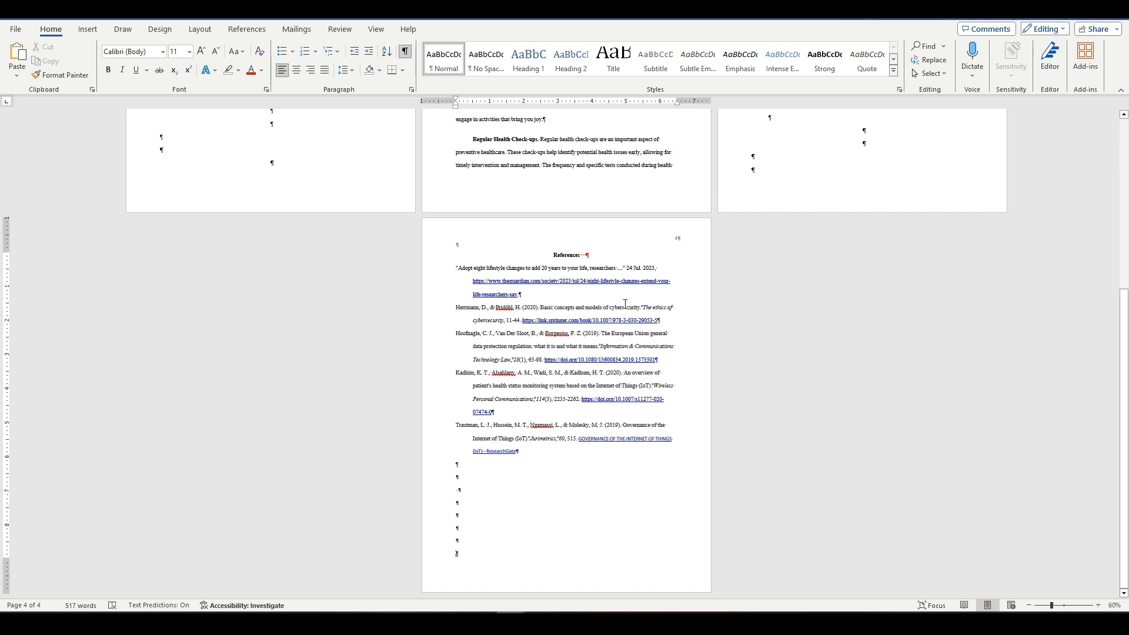
Check the remaining pages, and hide the paragraph marks and other formatting symbols from the title page view.
scroll(624, 303, "down", 2, "ctrl")
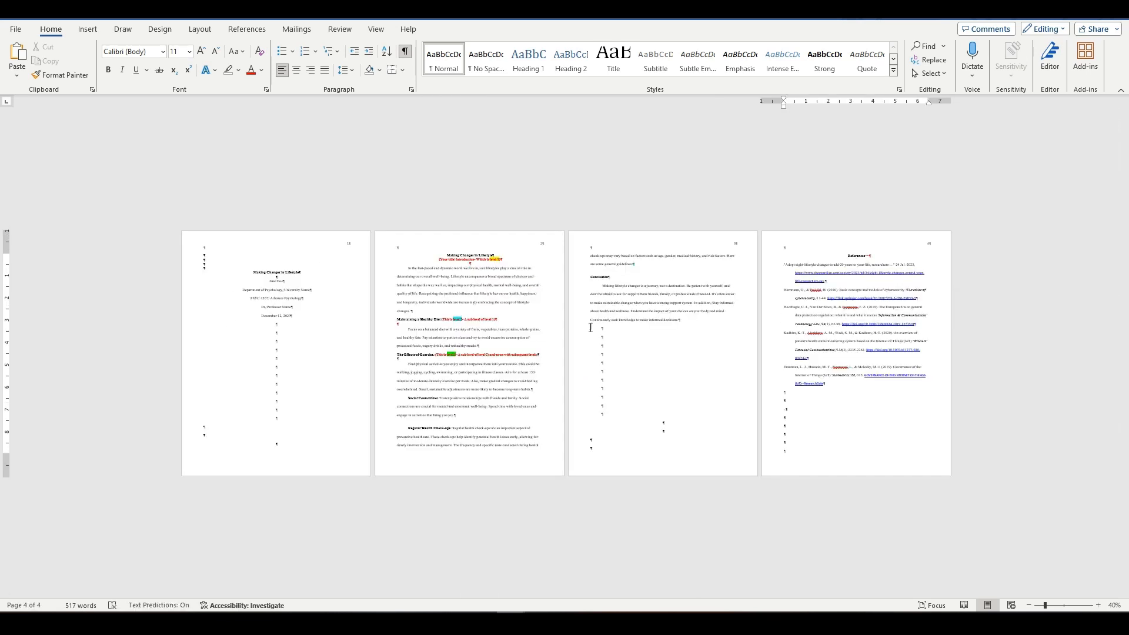
scroll(567, 328, "up", 5, "ctrl")
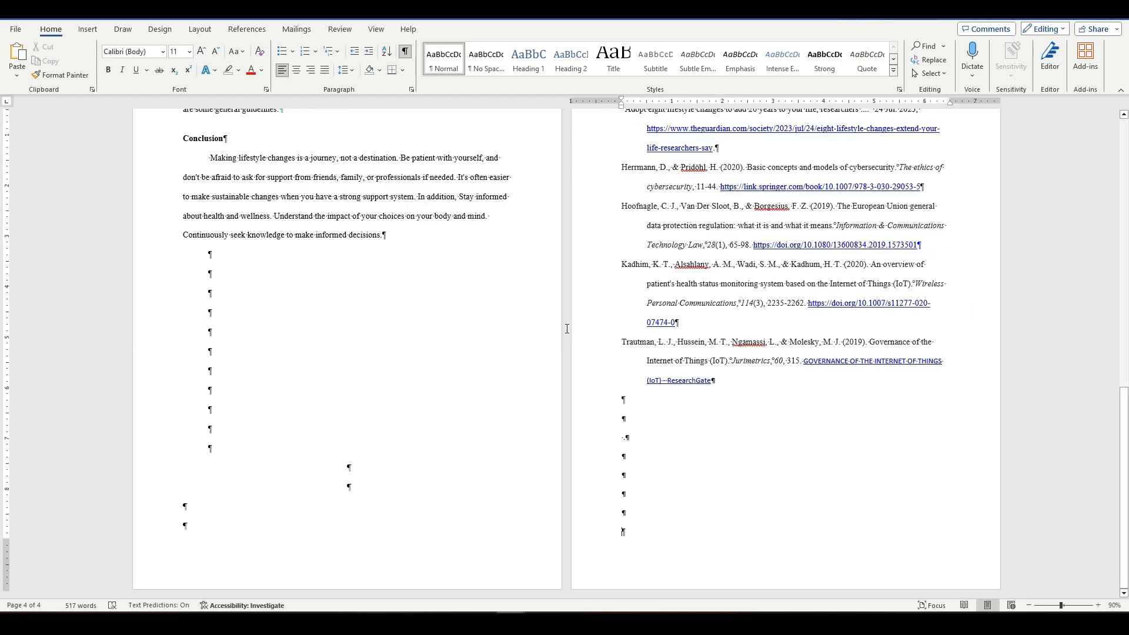
scroll(567, 327, "up", 3, "ctrl")
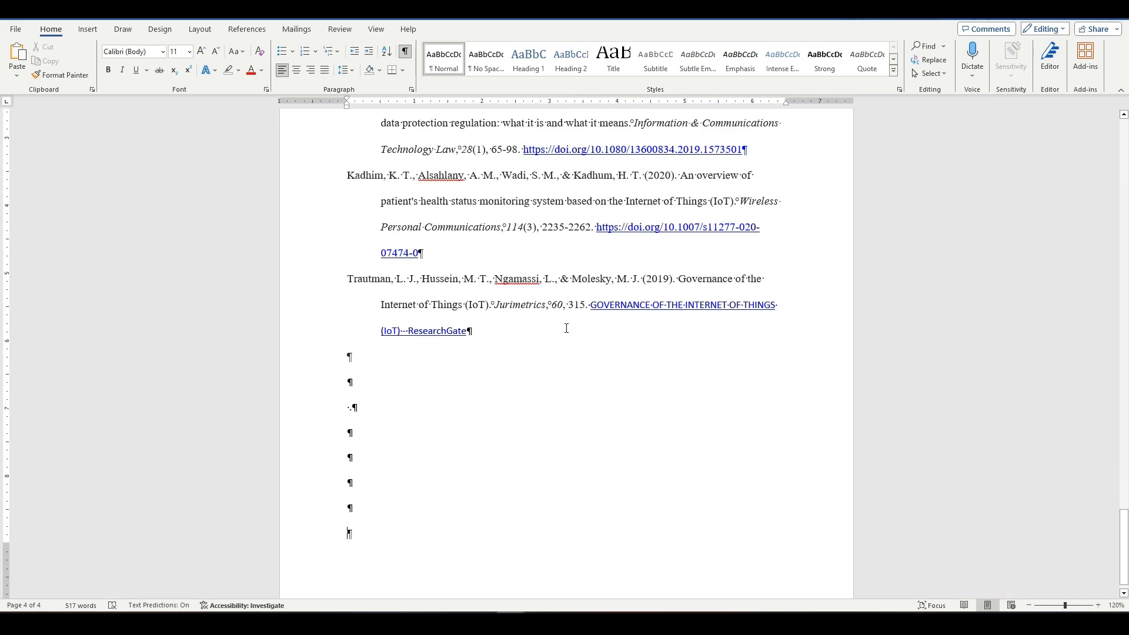
left_click_drag(1123, 532, 1115, 277)
left_click_drag(1111, 188, 1111, 140)
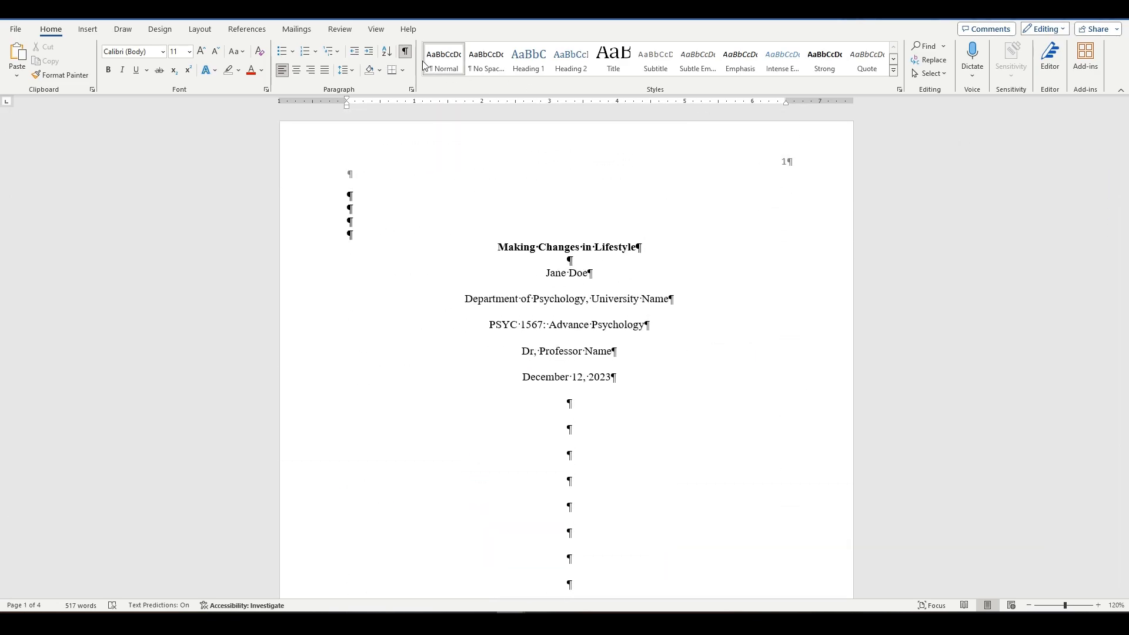
left_click(406, 52)
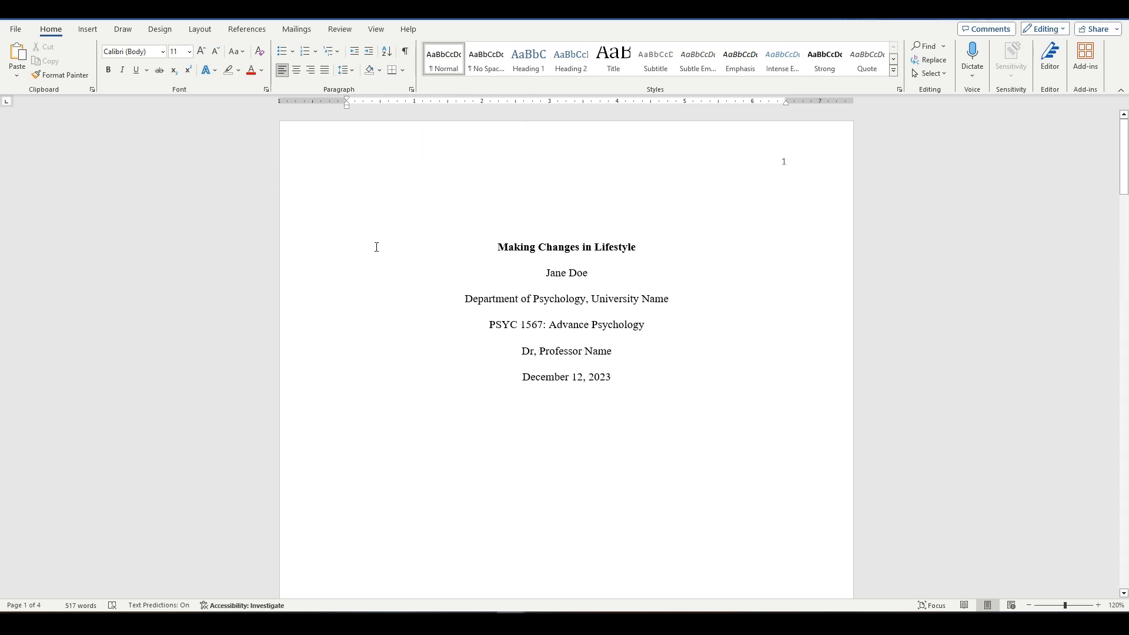
Review the paper through to the references in Read Mode, and return to the title page in Print Layout.
left_click(376, 29)
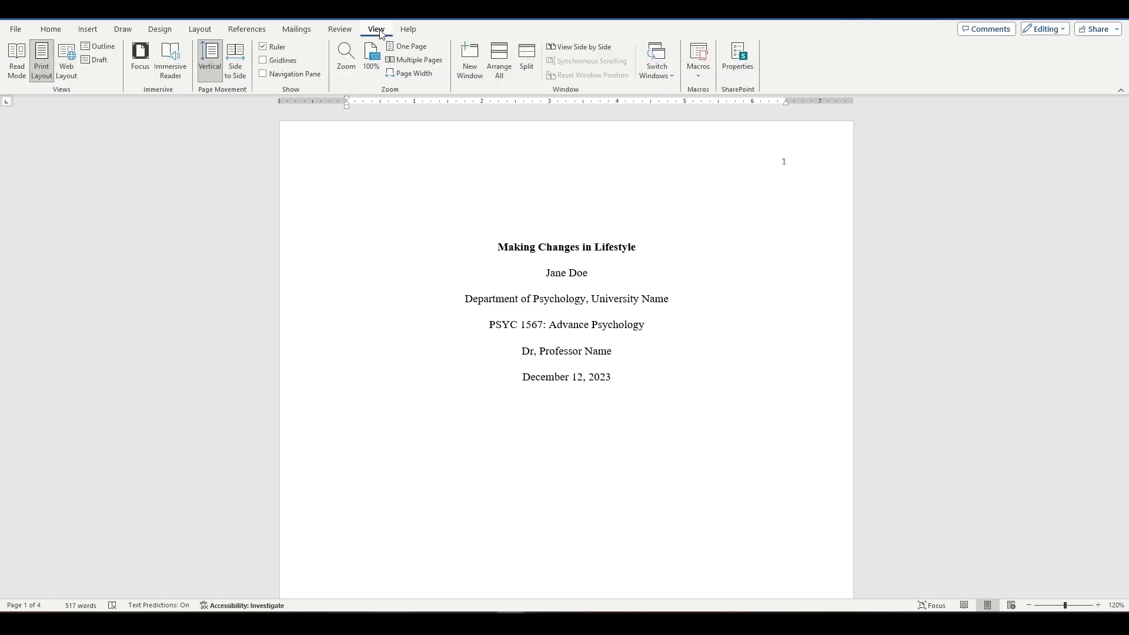
left_click(16, 70)
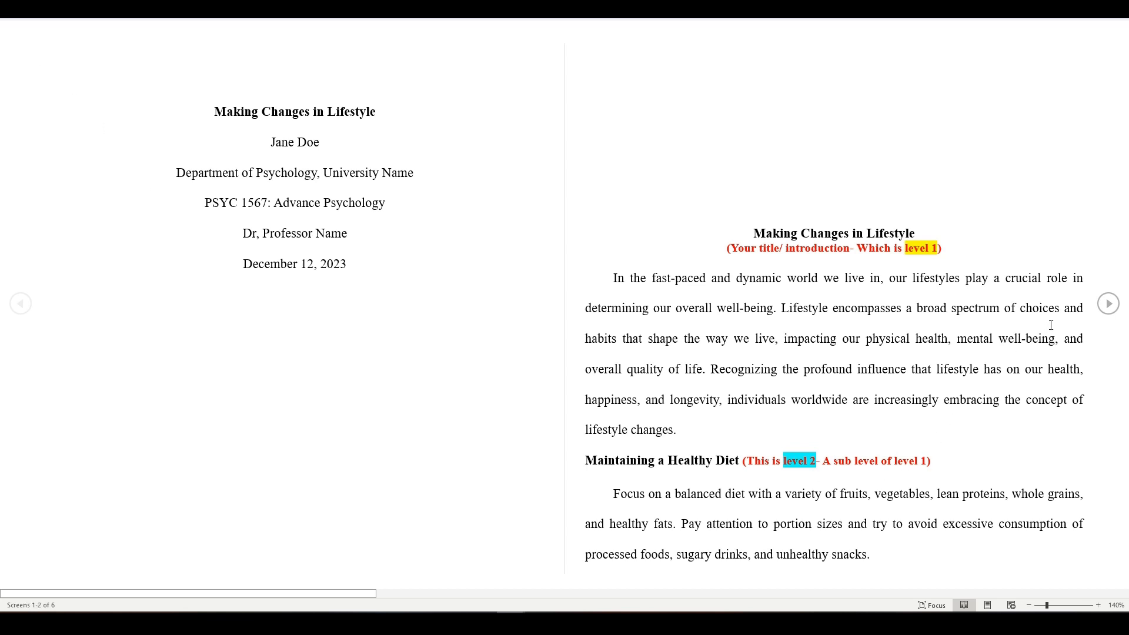
left_click(1109, 305)
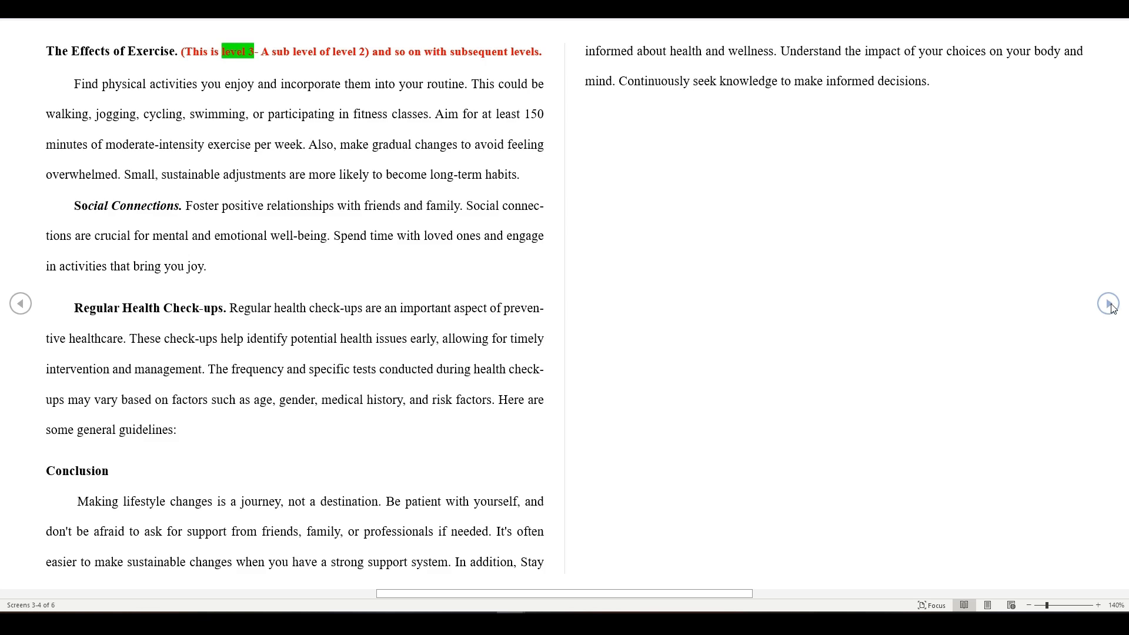
left_click(1111, 305)
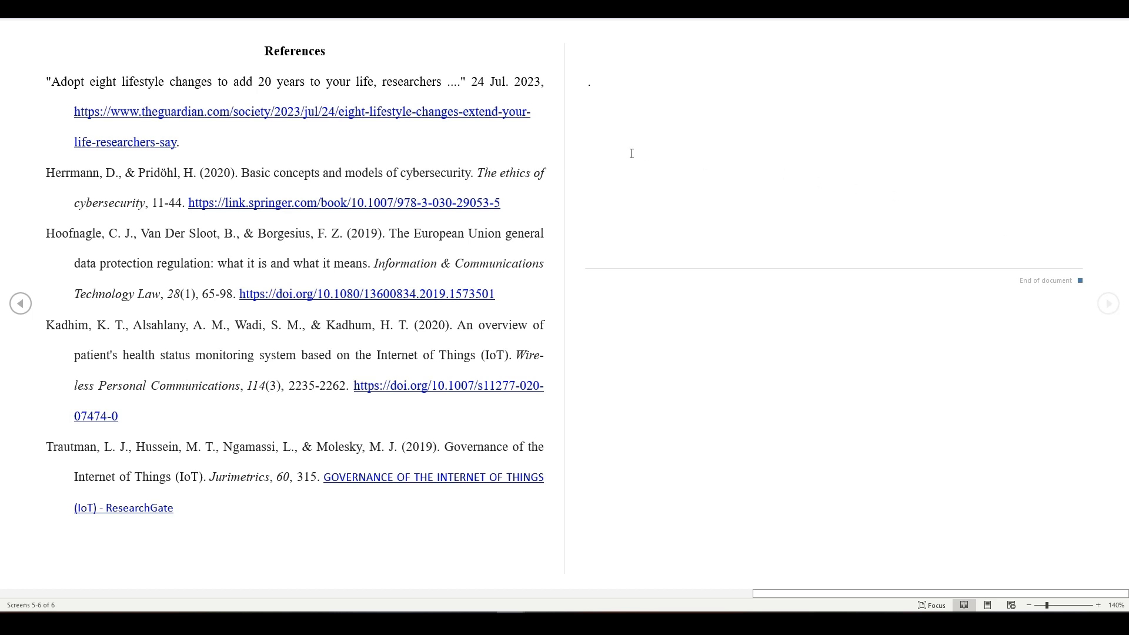
key("Escape")
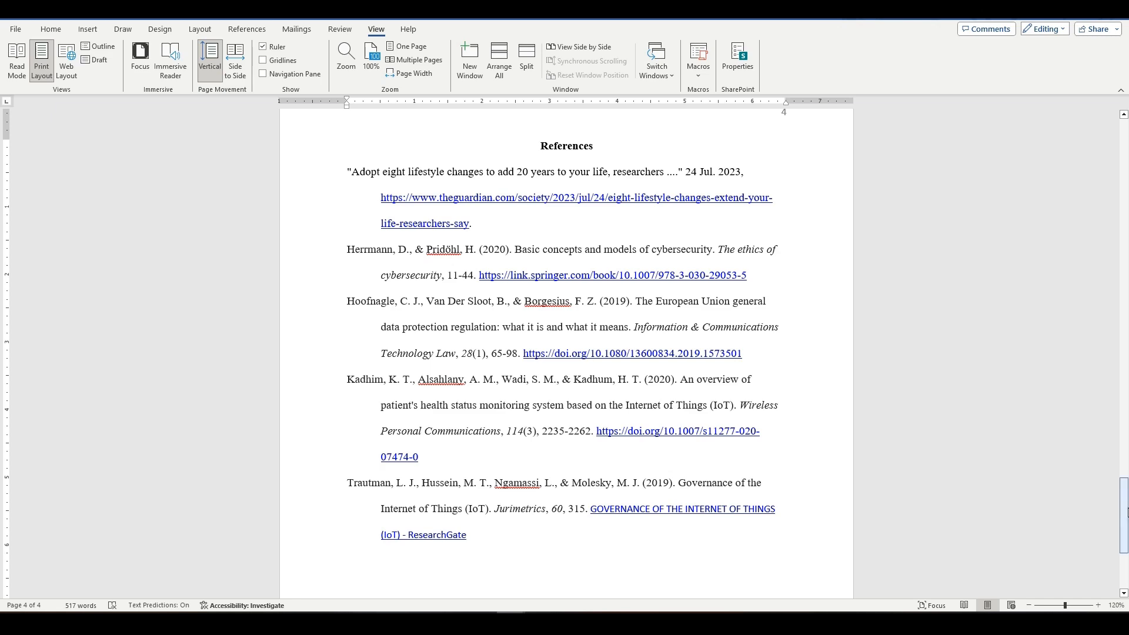
left_click_drag(1125, 515, 1095, 142)
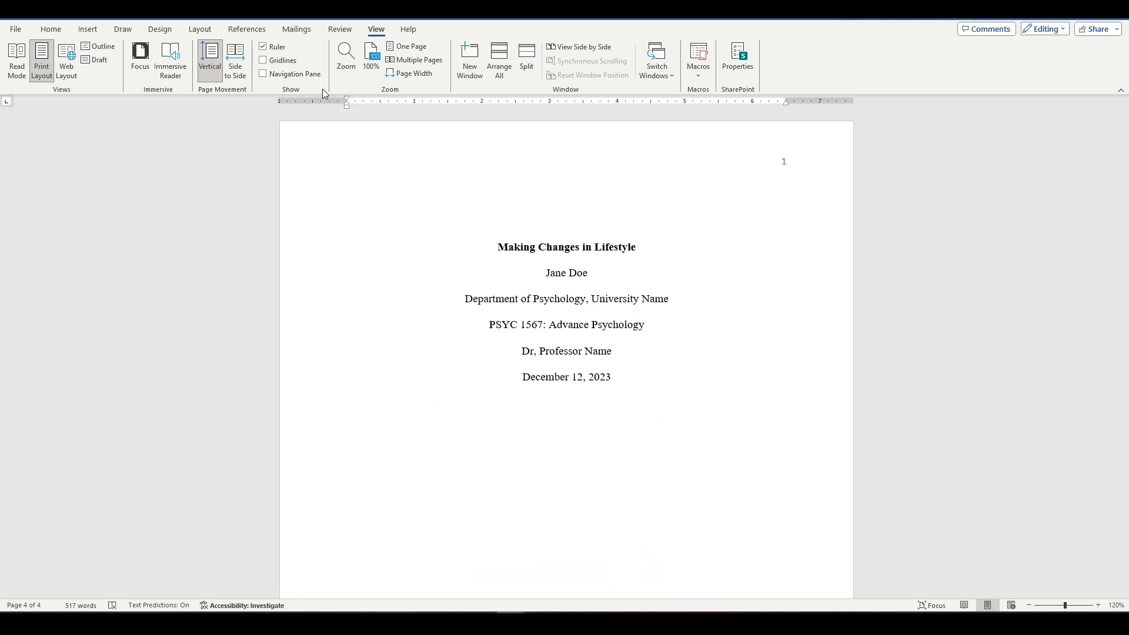
left_click(378, 248)
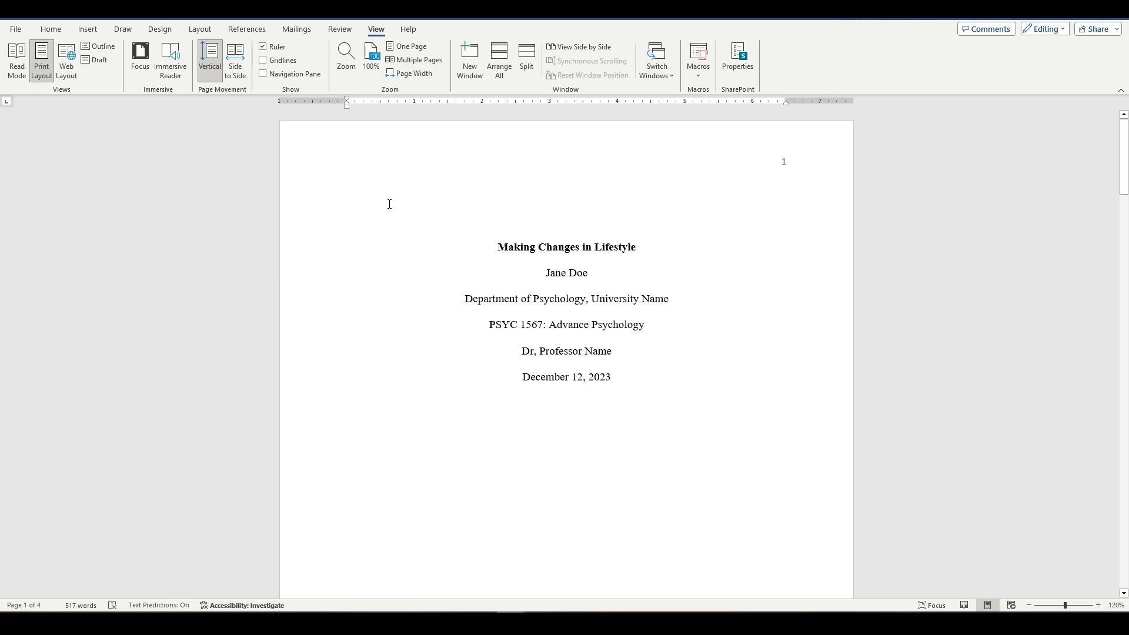